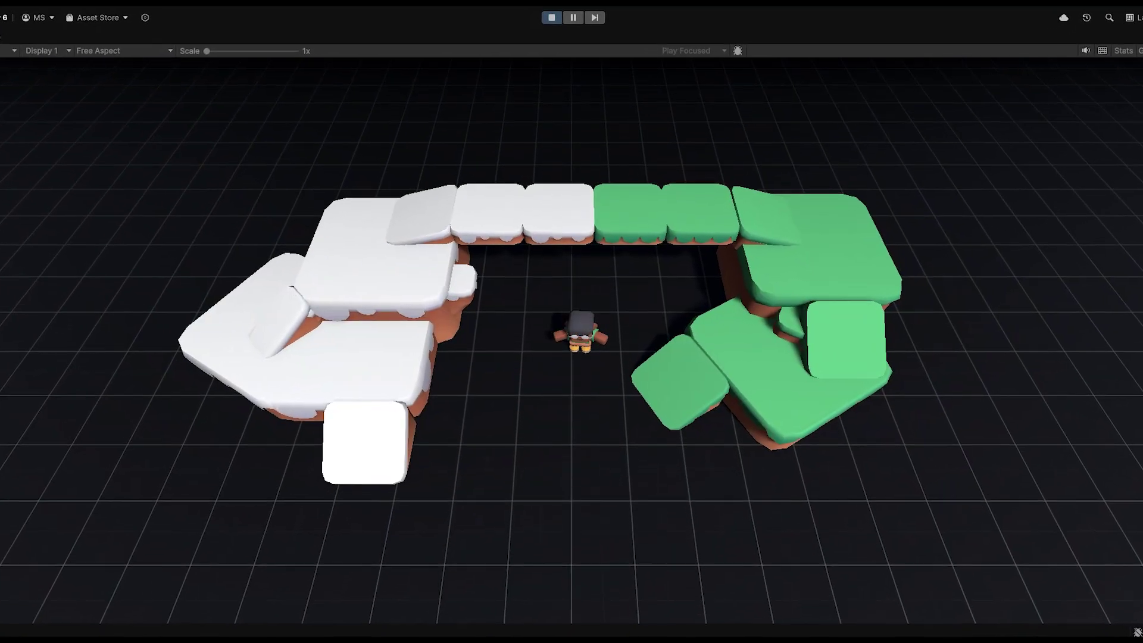
Test the character by walking around and jumping onto the green platform, and exit play mode.
key(s)
key(a)
key(d)
key(w)
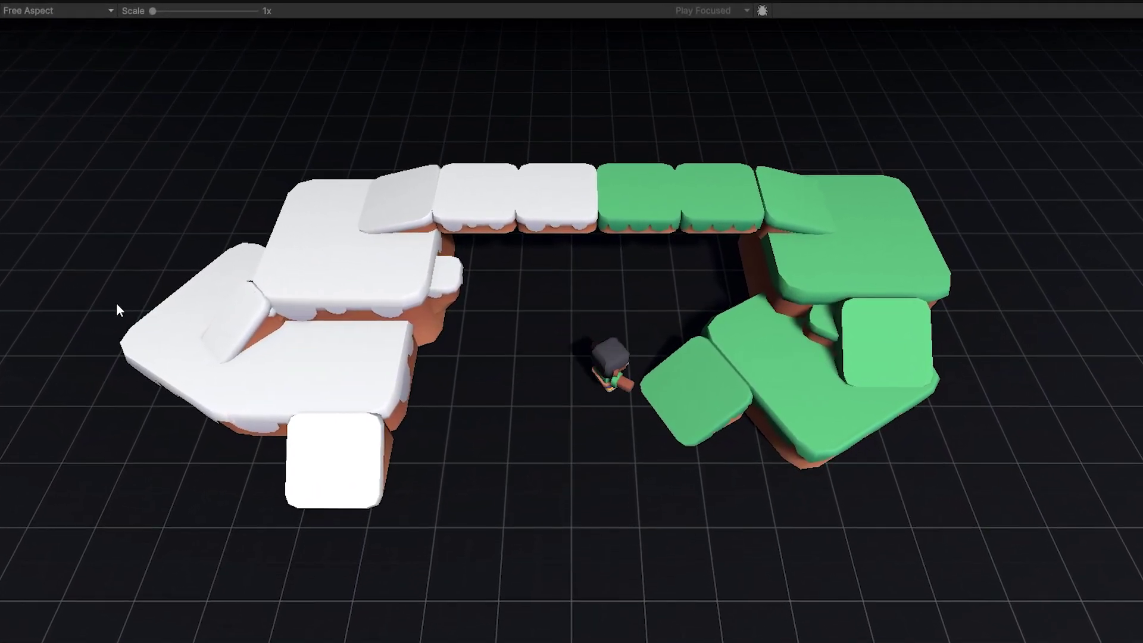
key(a)
key(s)
key(d)
key(w)
key(space)
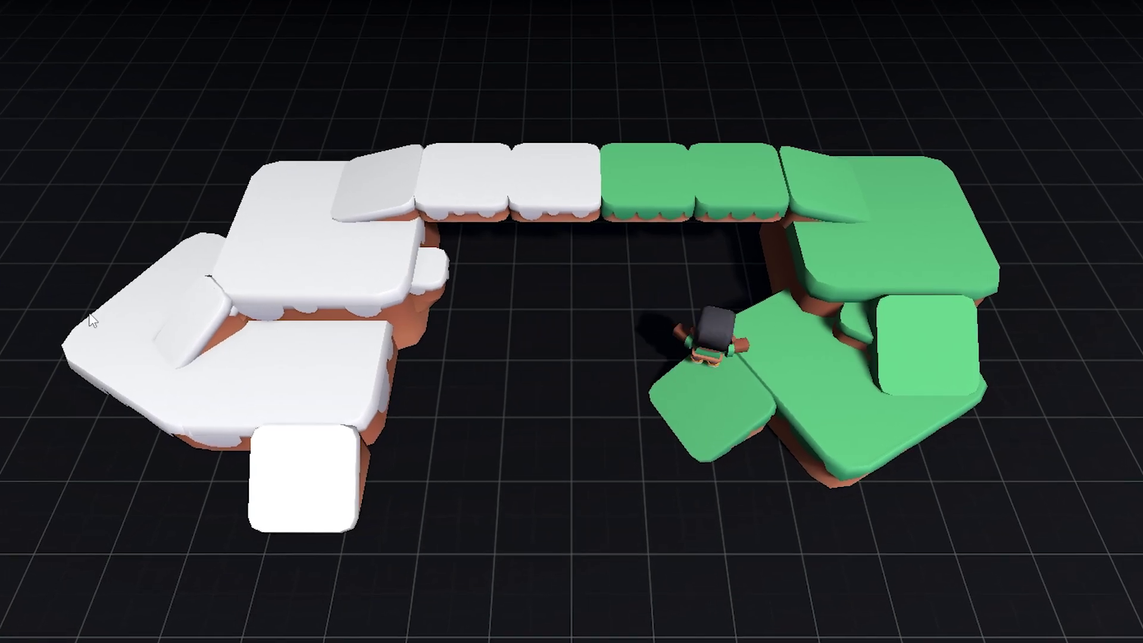
key(a)
key(w)
double_click(24, 55)
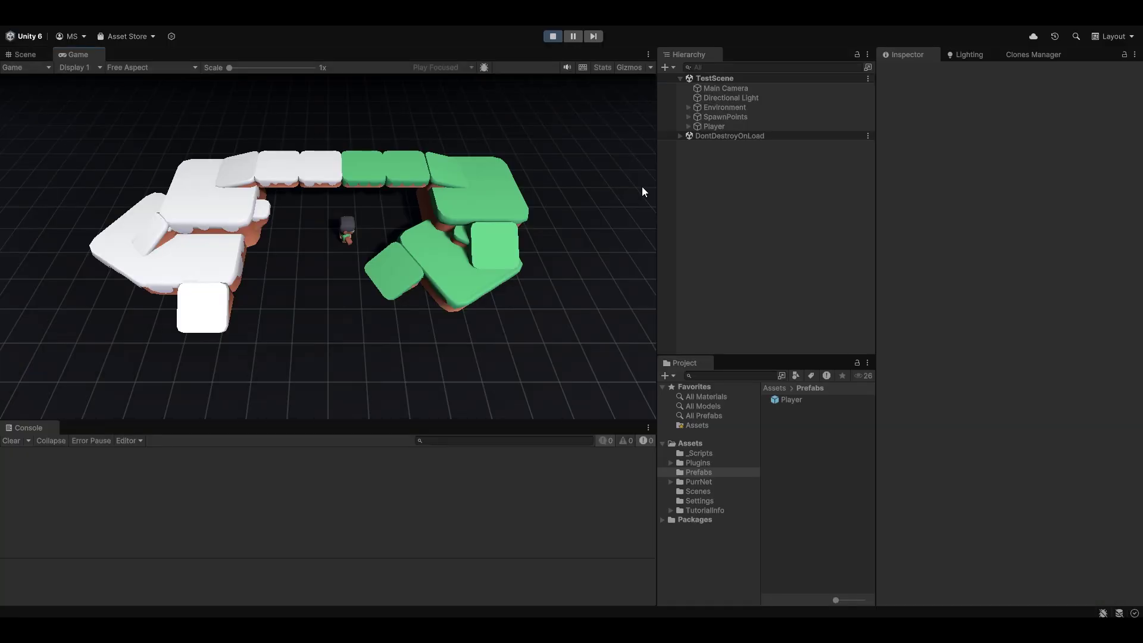
click(553, 37)
Open the PlayerMovement script and read its fields, Awake method and Update movement code, and return to the Unity editor.
double_click(1012, 203)
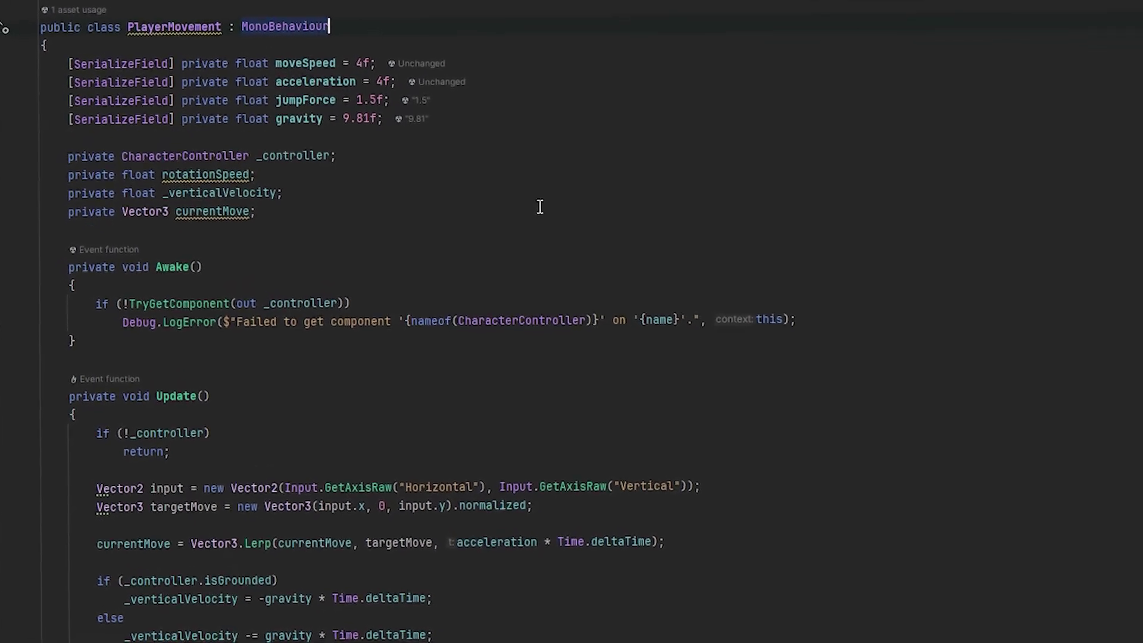
scroll(433, 366, down, 3)
scroll(433, 366, down, 2)
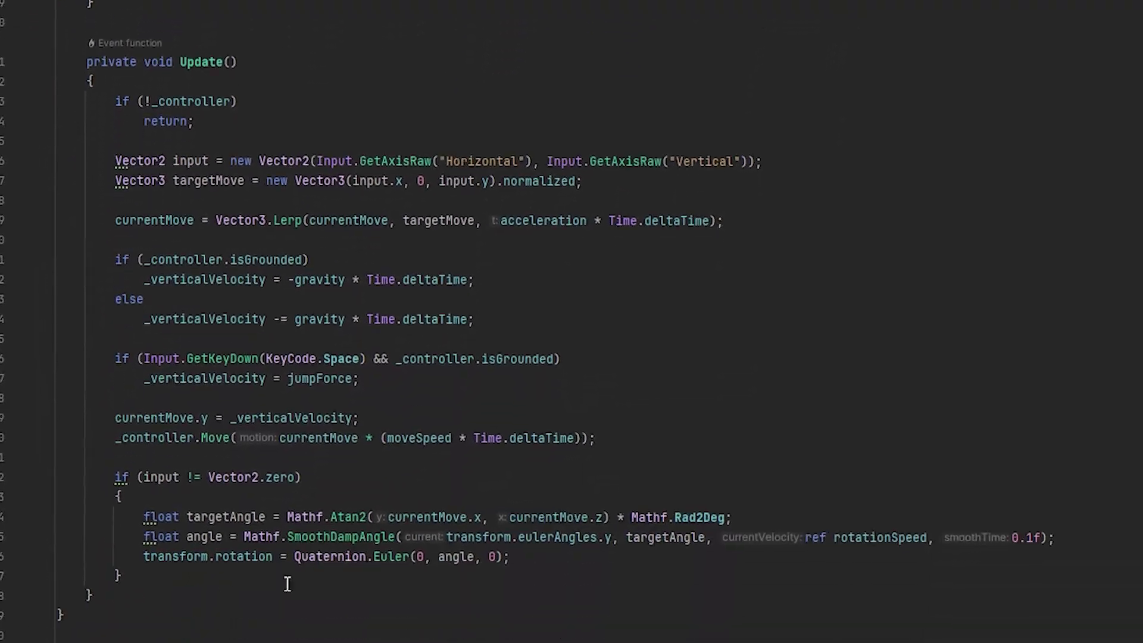
drag(286, 582, 230, 70)
click(393, 98)
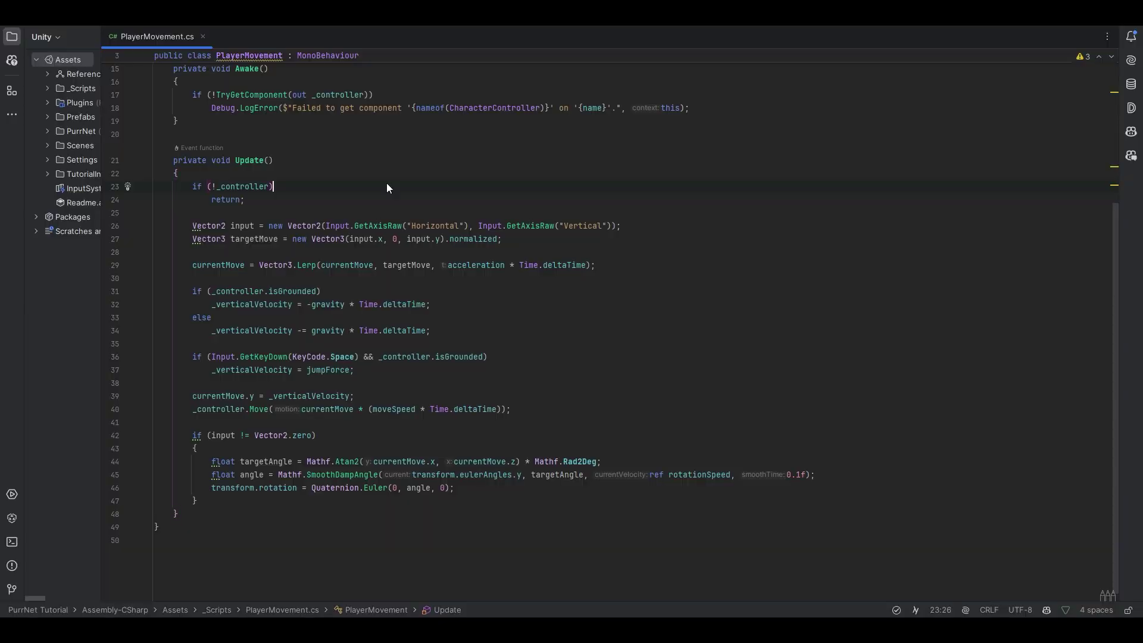
click(1080, 17)
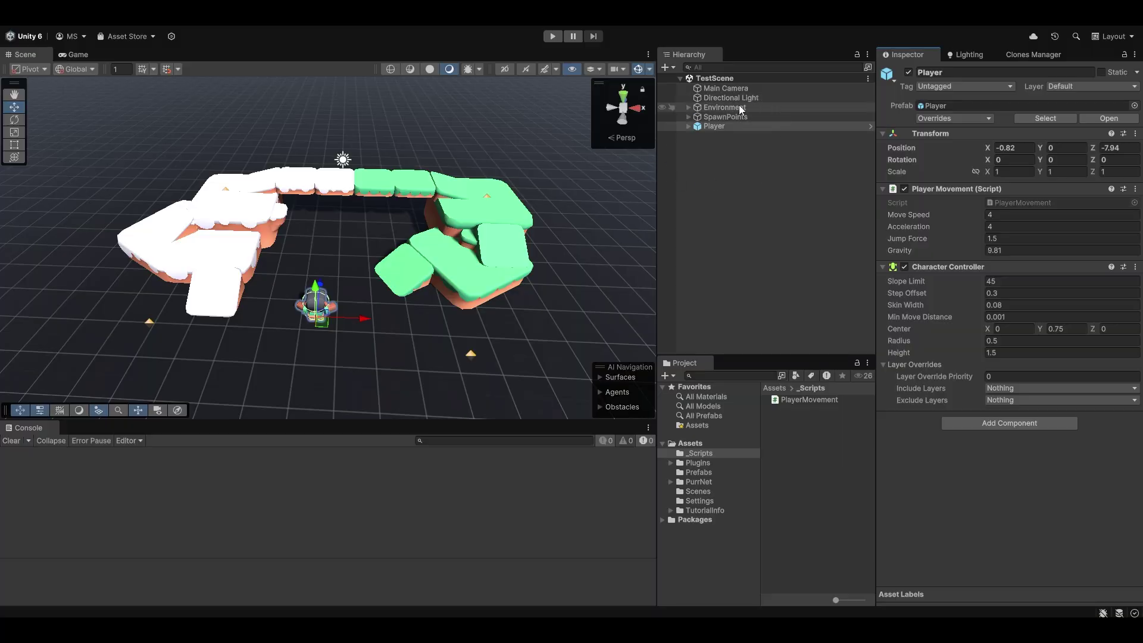
Inspect the Environment and SpawnPoints objects in TestScene.
click(763, 106)
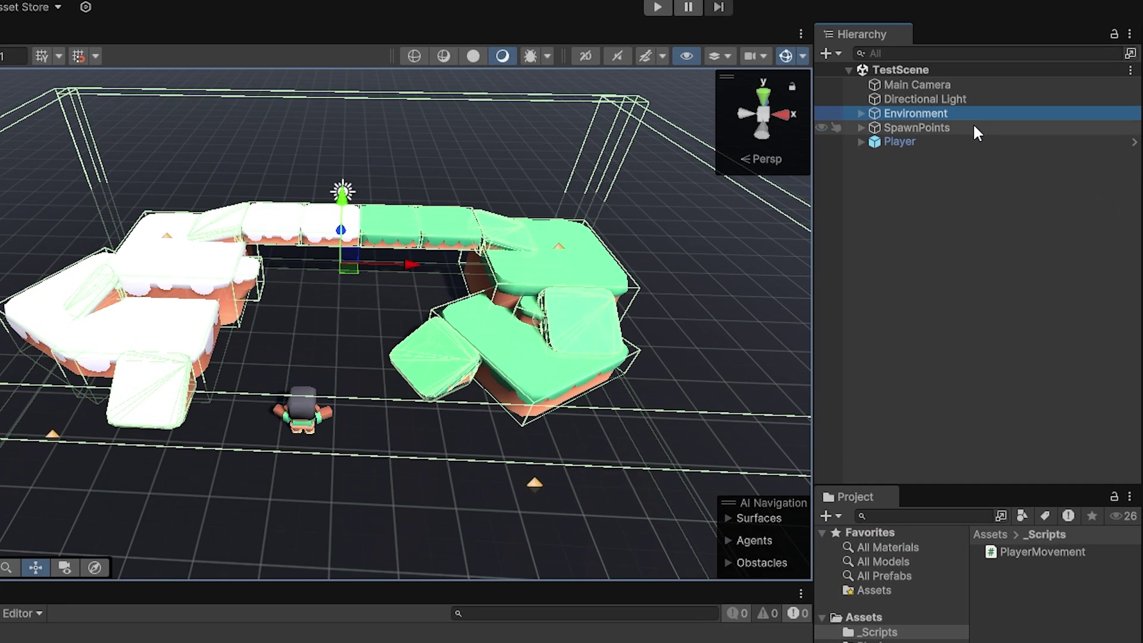
click(900, 122)
alt+drag(506, 250, 532, 234)
right_drag(562, 249, 567, 257)
key(s)
right_drag(555, 179, 573, 156)
Inspect the Main Camera, Directional Light and Player objects, including the Player's movement script and Character Controller.
click(917, 84)
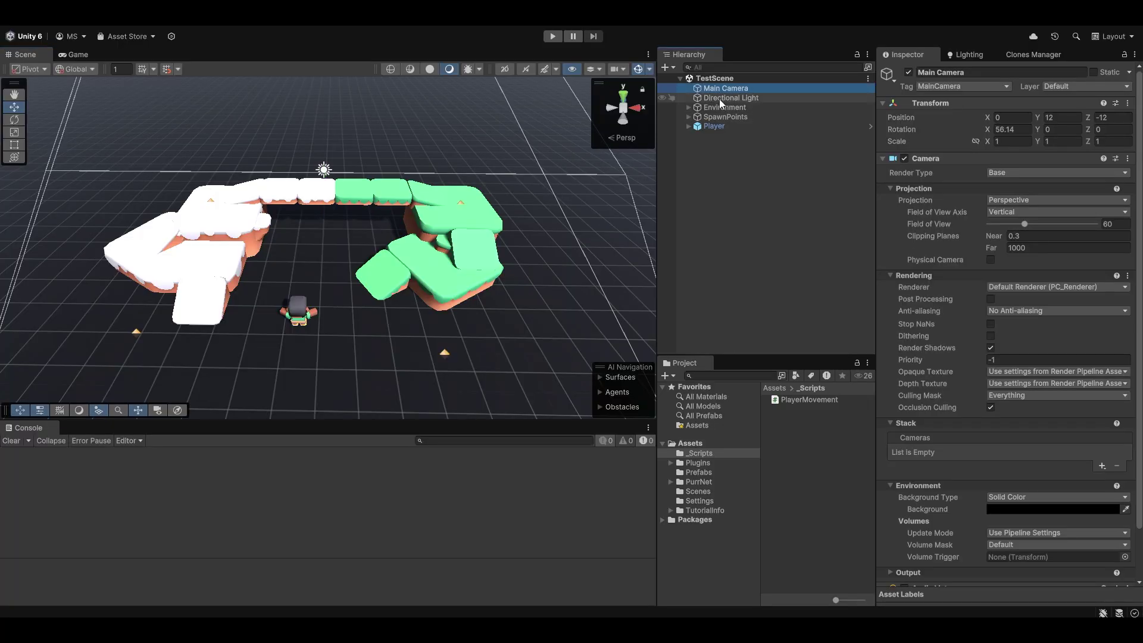
click(924, 99)
click(899, 142)
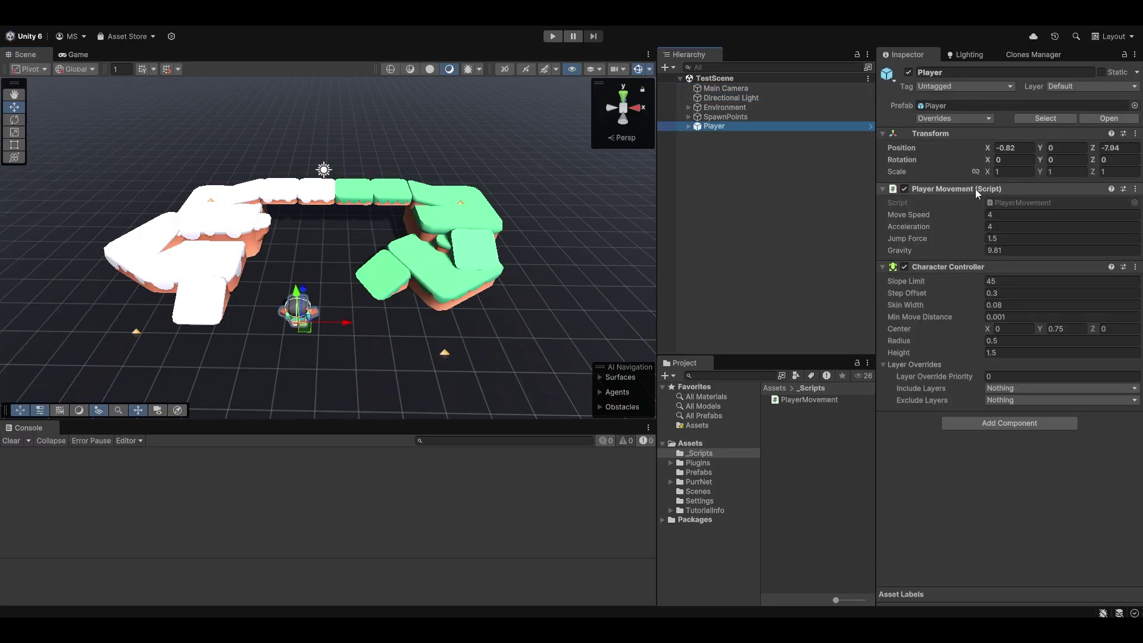
right_drag(558, 172, 540, 220)
key(w)
key(e)
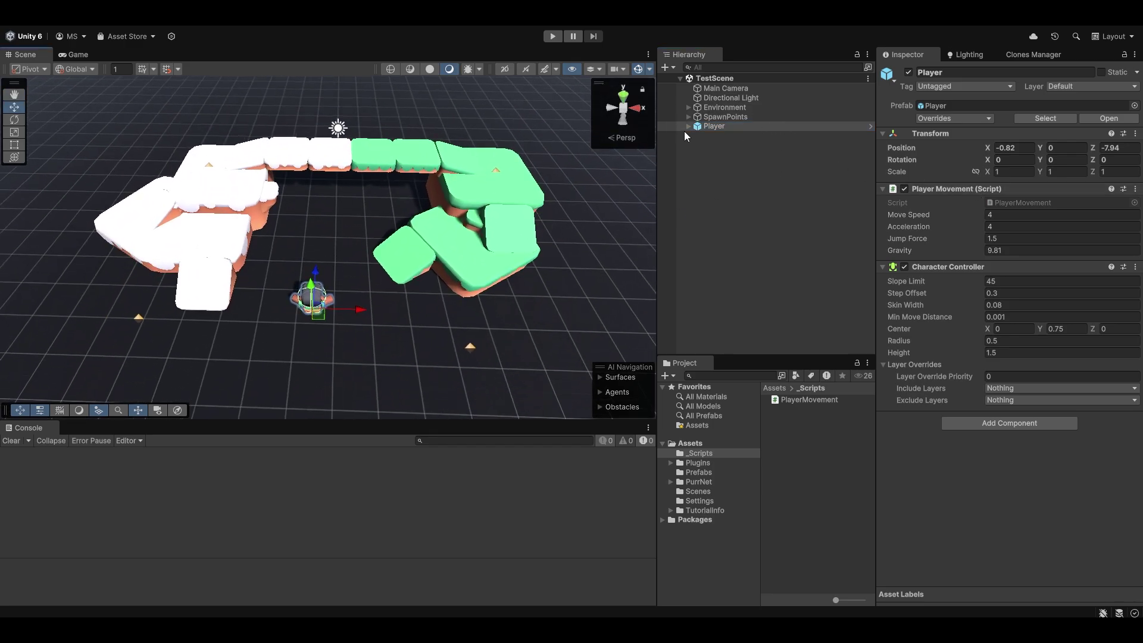
click(687, 127)
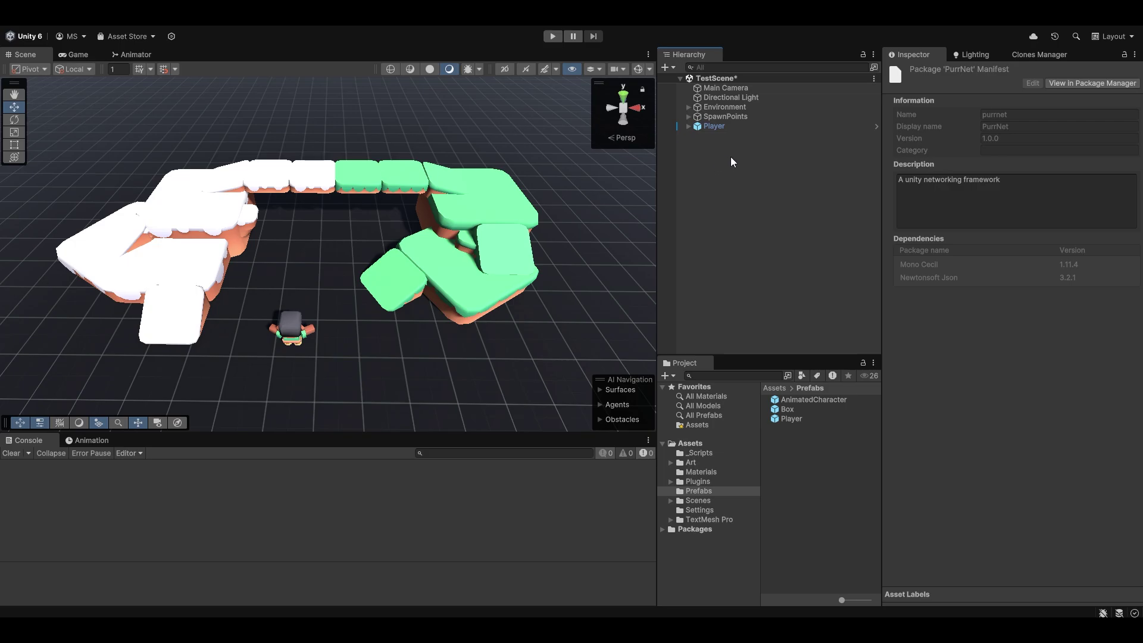
Create an empty game object at the root of TestScene and name it NetworkManager.
right_click(771, 155)
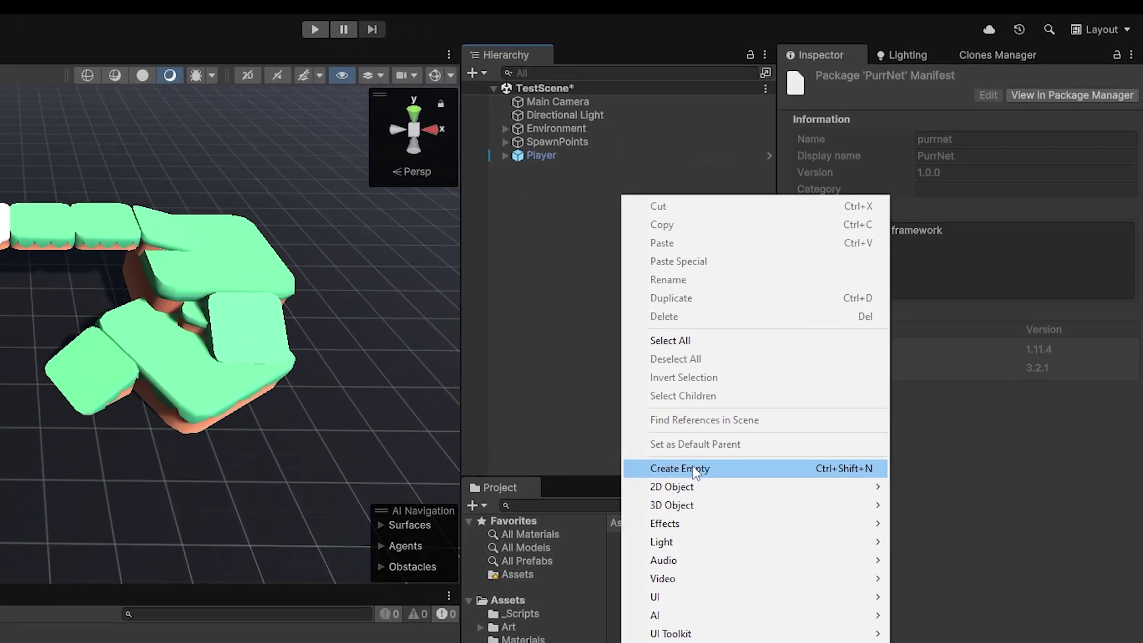
click(828, 349)
text(Network)
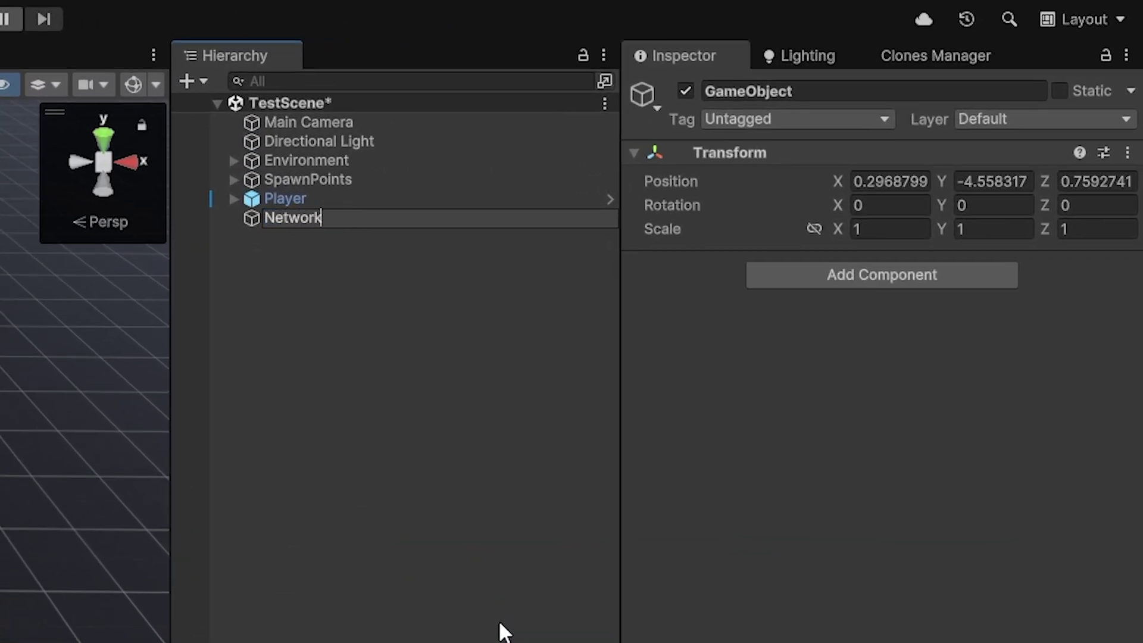
text(Manager)
key(Return)
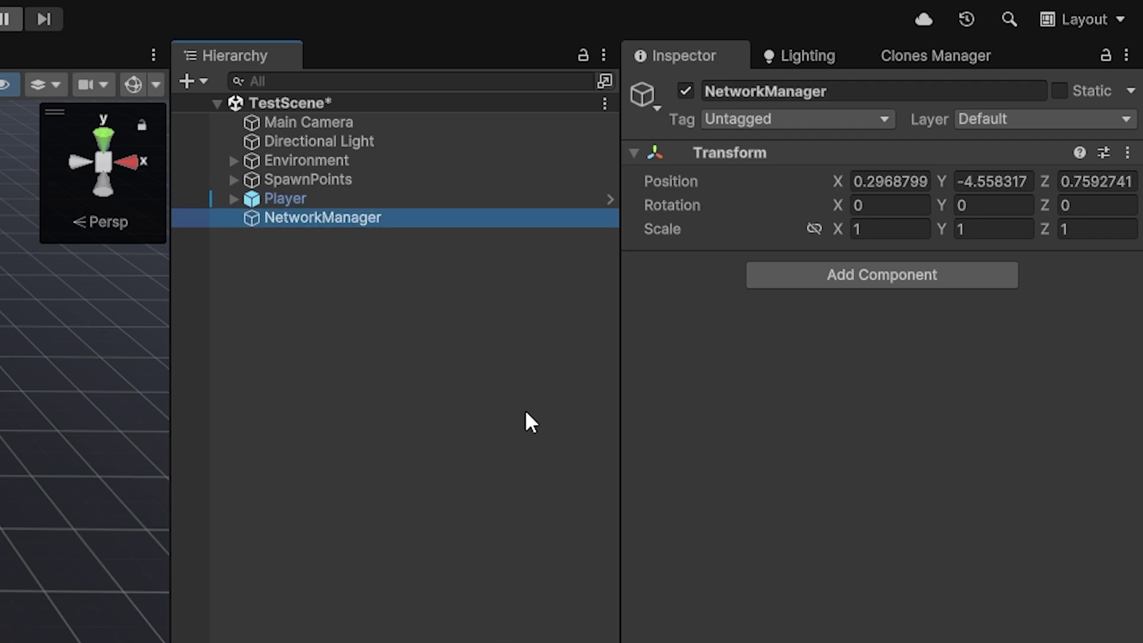
Add the PurrNet Network Manager component to the NetworkManager object and set its network rules to Unsafe.
click(880, 276)
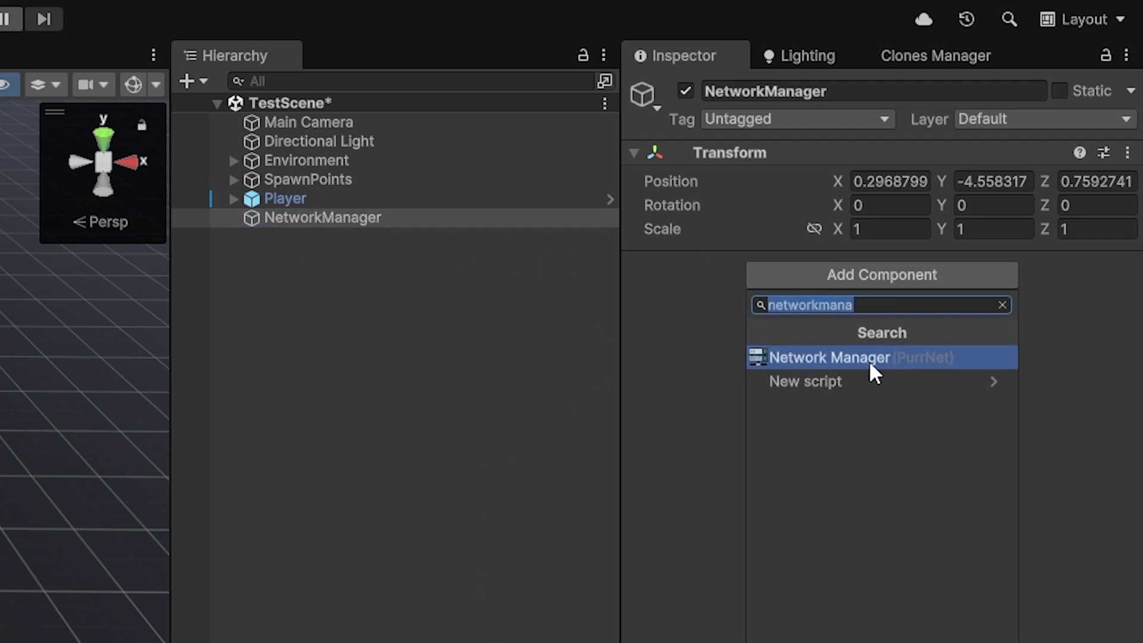
click(849, 353)
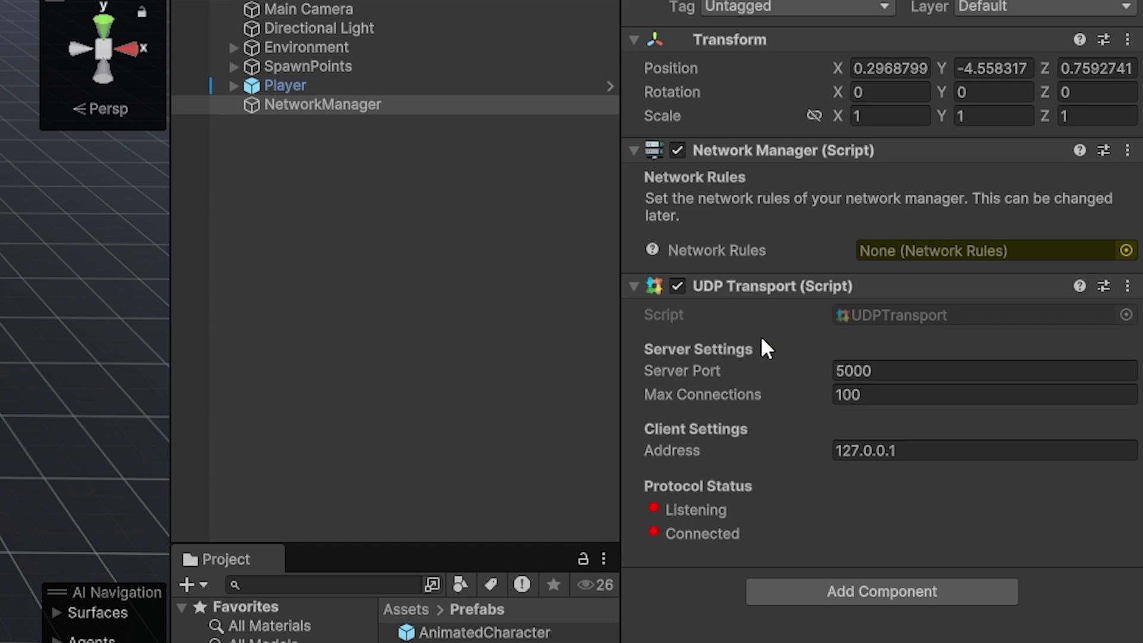
click(1126, 250)
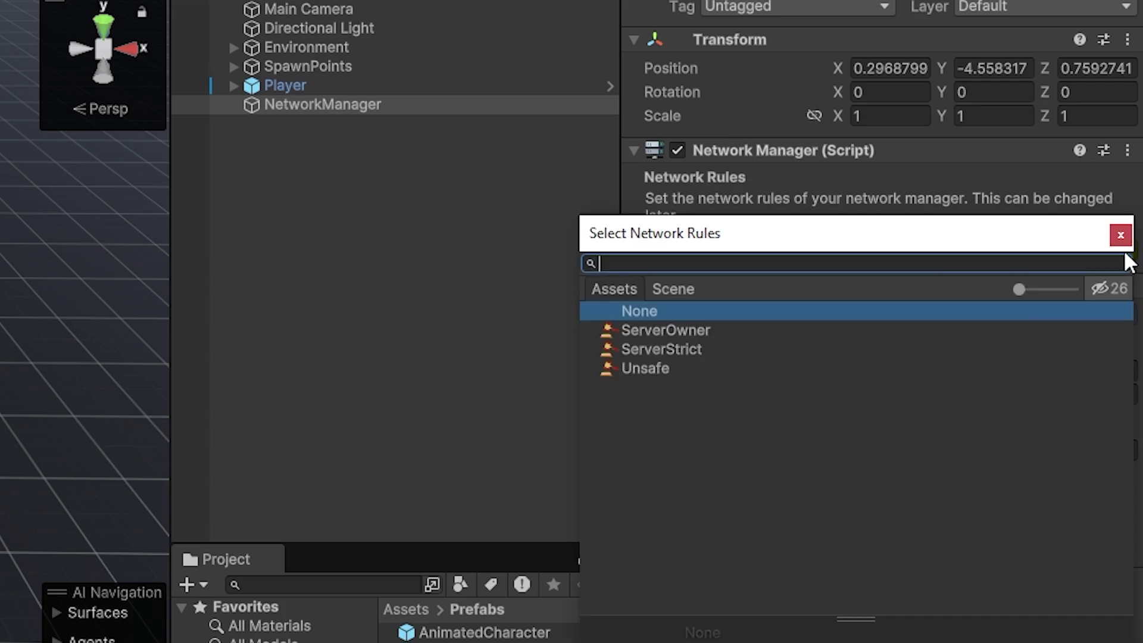
drag(826, 230, 303, 204)
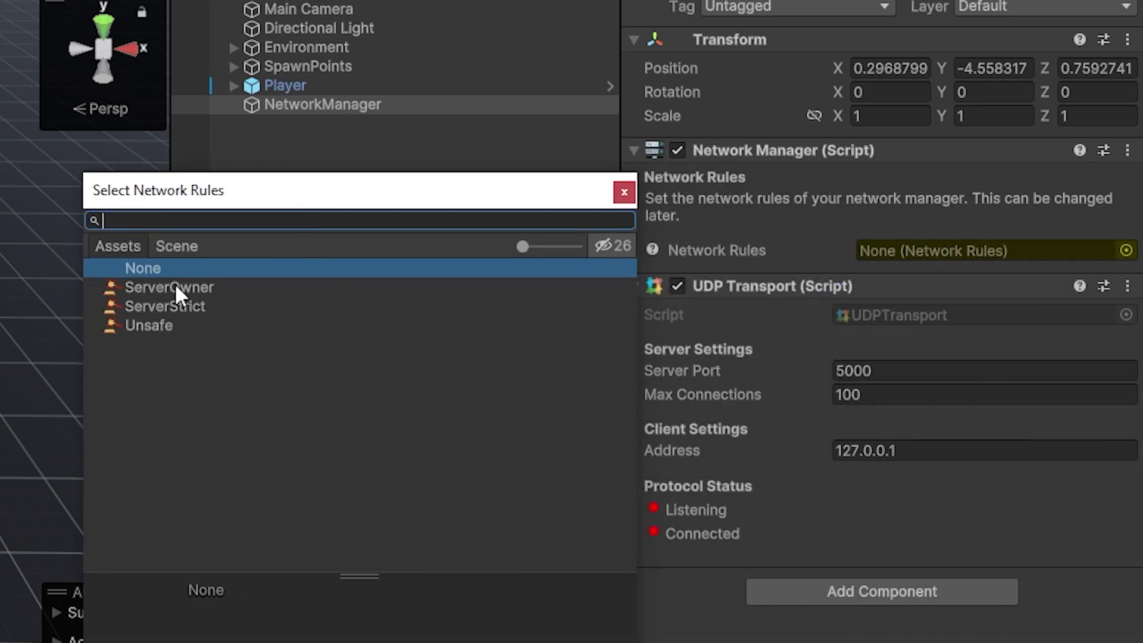
click(127, 328)
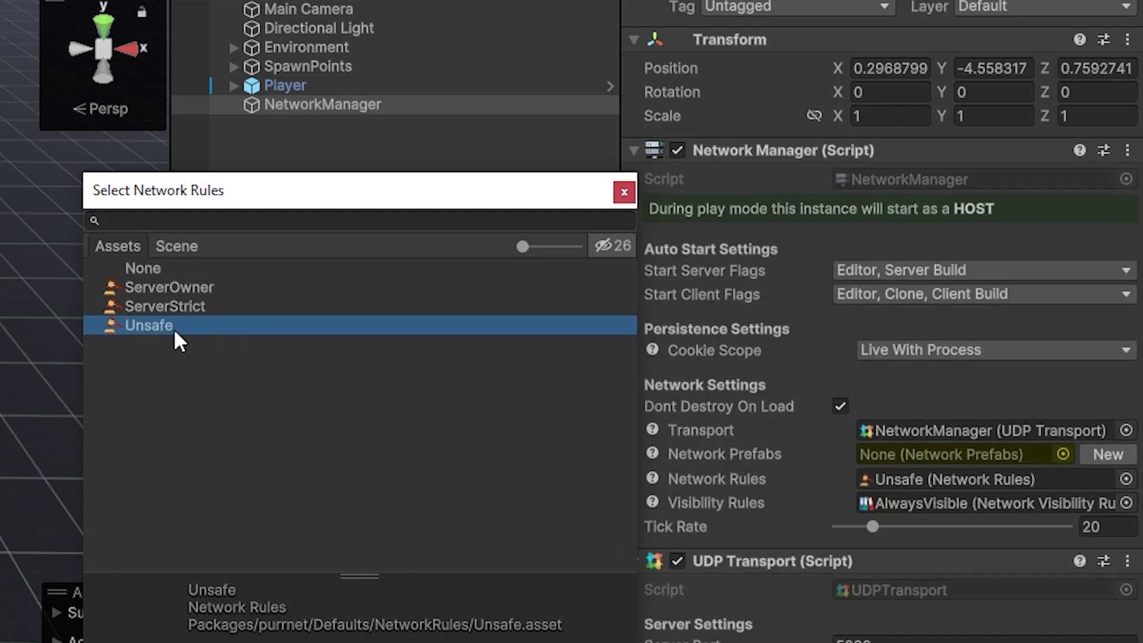
double_click(200, 331)
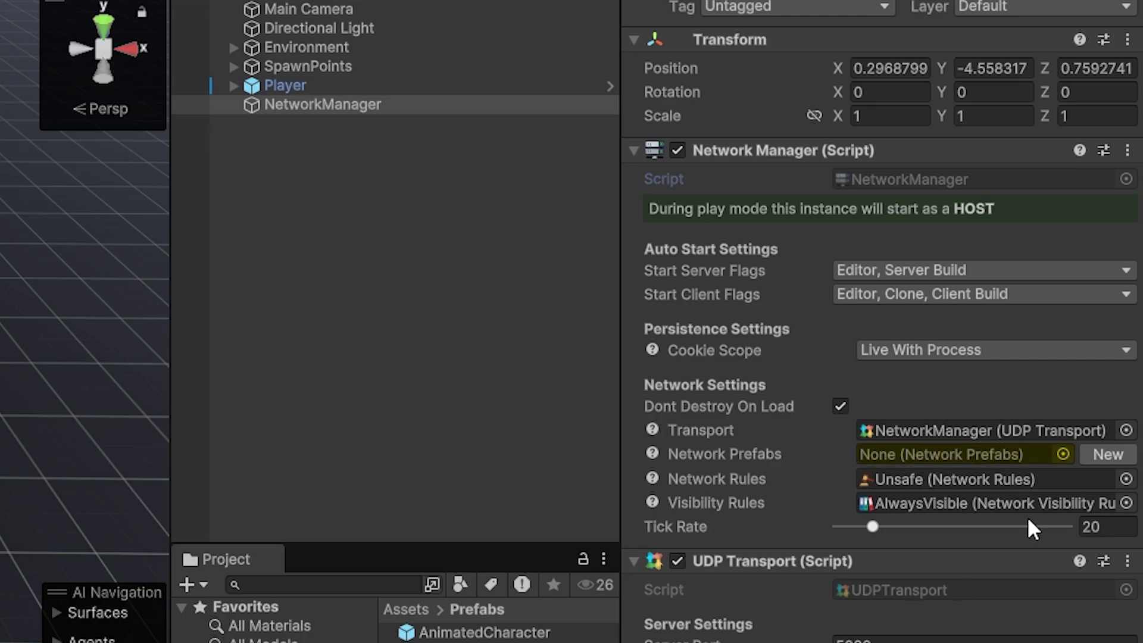
Create a new Network Prefabs asset for the Network Manager and show its generation settings from the Prefabs folder.
click(1100, 454)
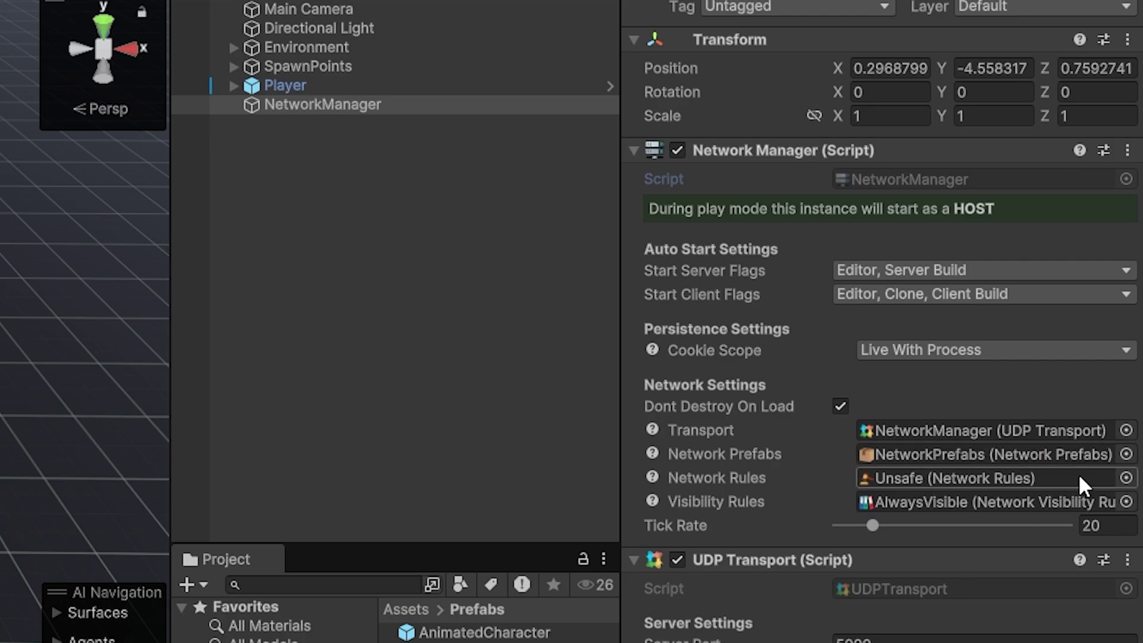
click(931, 453)
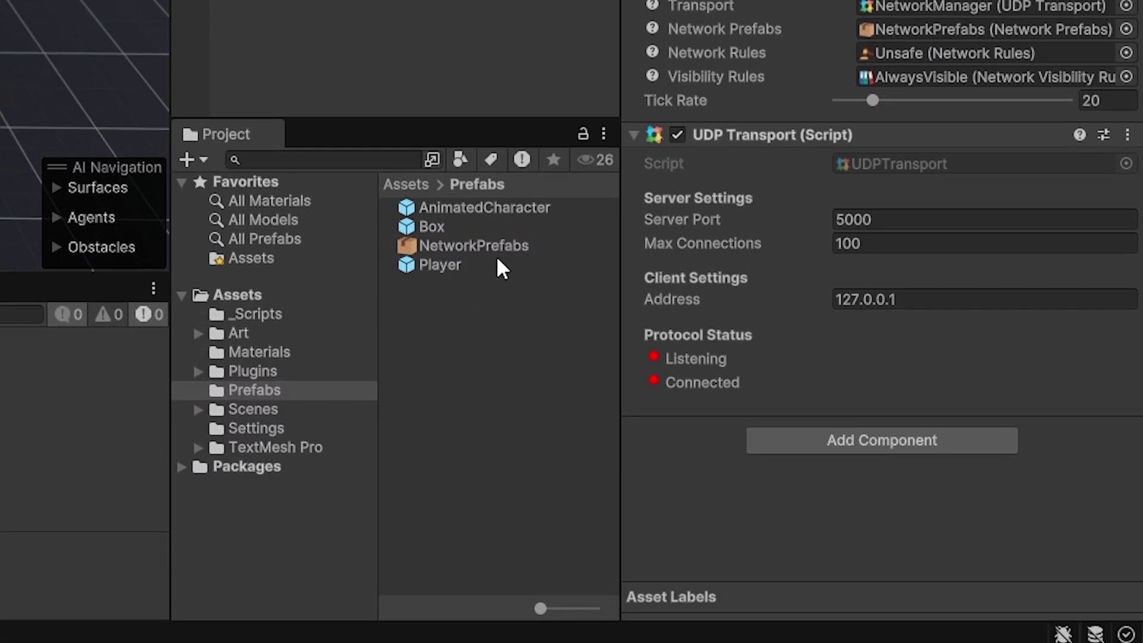
click(507, 246)
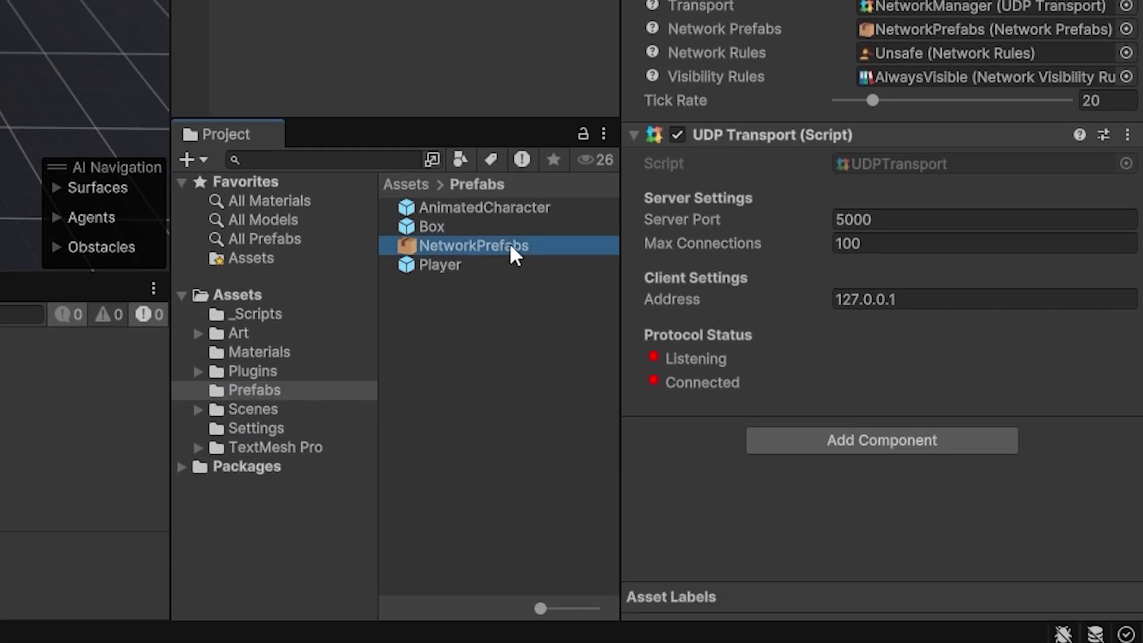
click(270, 295)
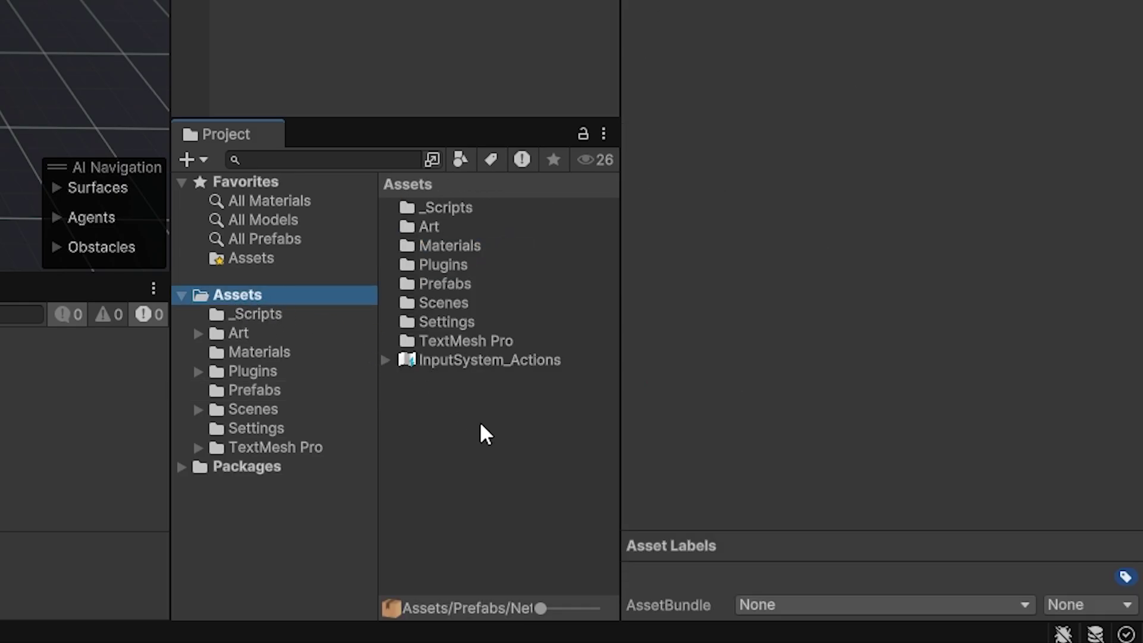
click(278, 395)
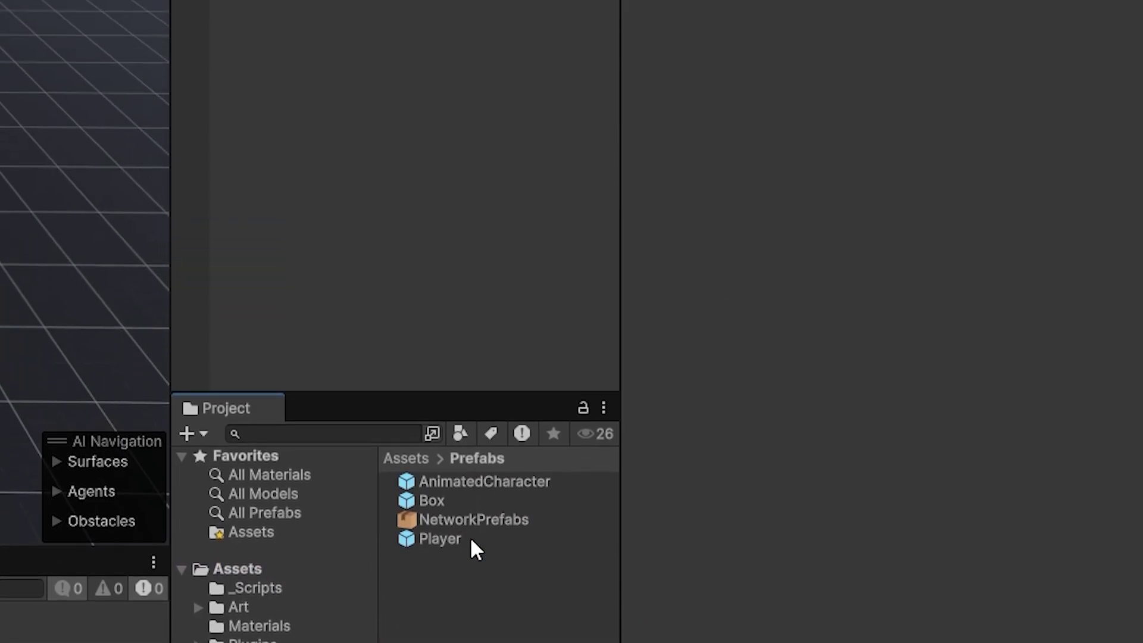
click(471, 518)
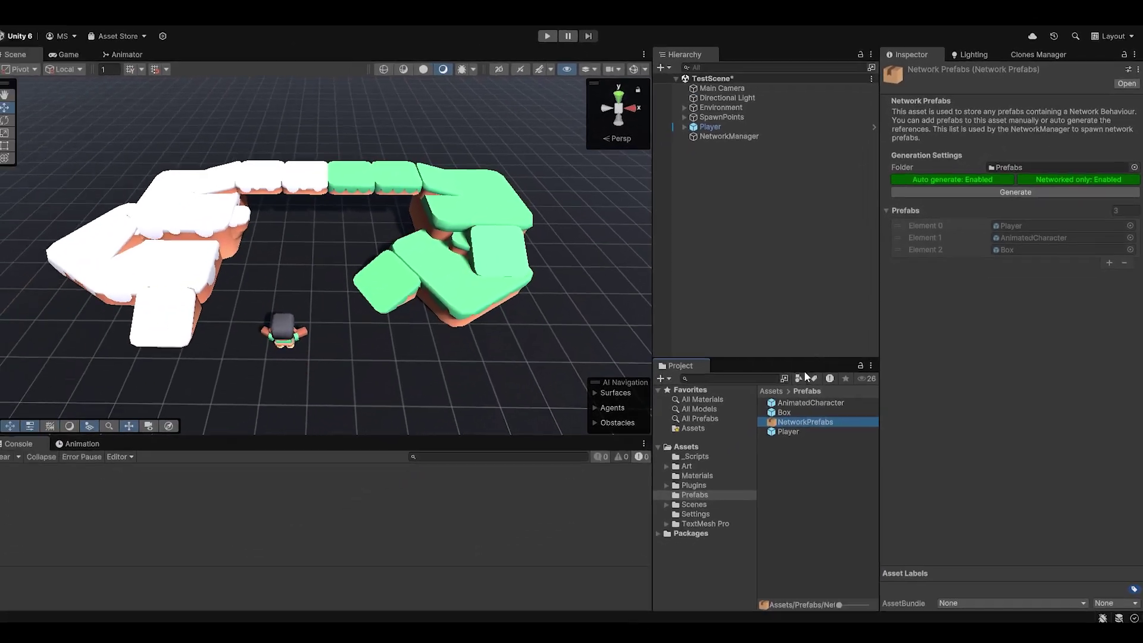
Assign the Prefabs folder as the generation folder of the NetworkPrefabs asset.
click(802, 403)
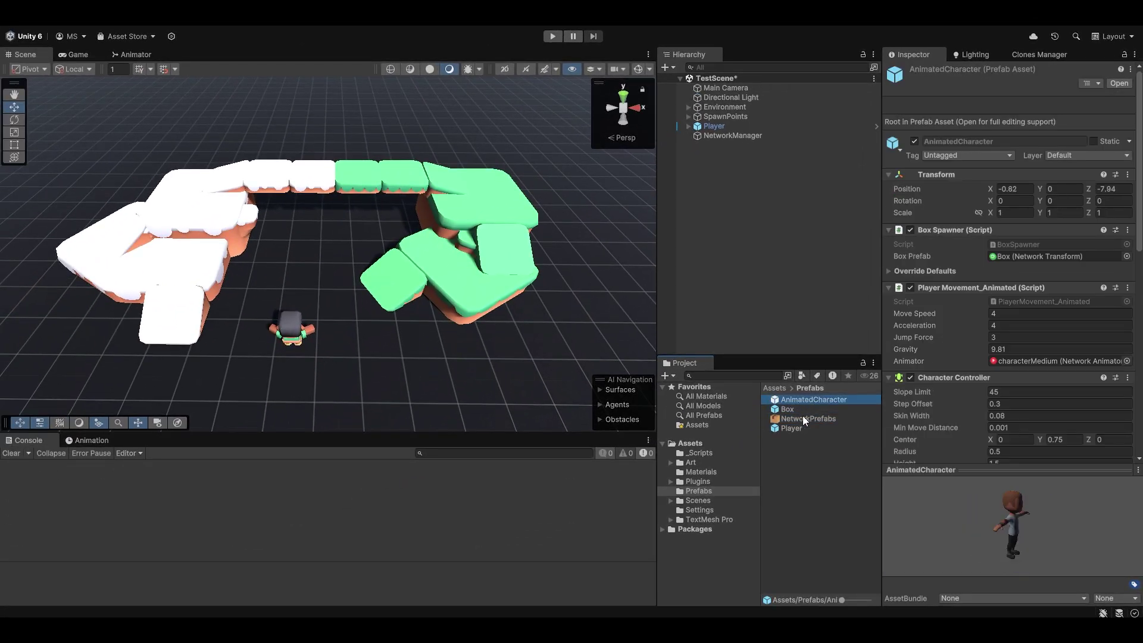
click(802, 422)
click(800, 448)
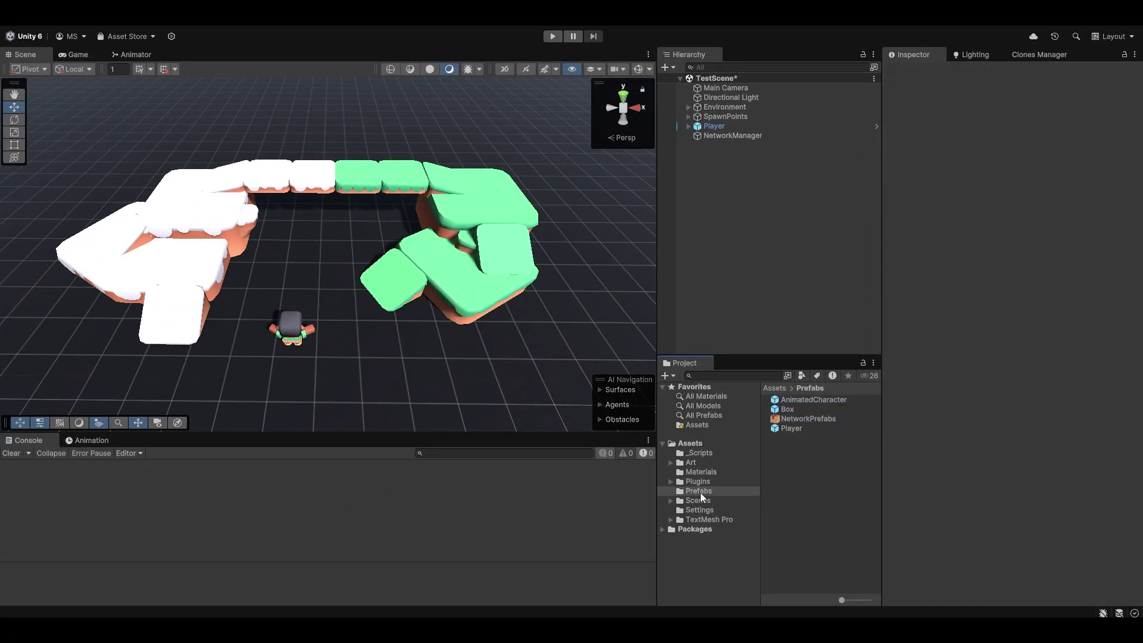
click(806, 420)
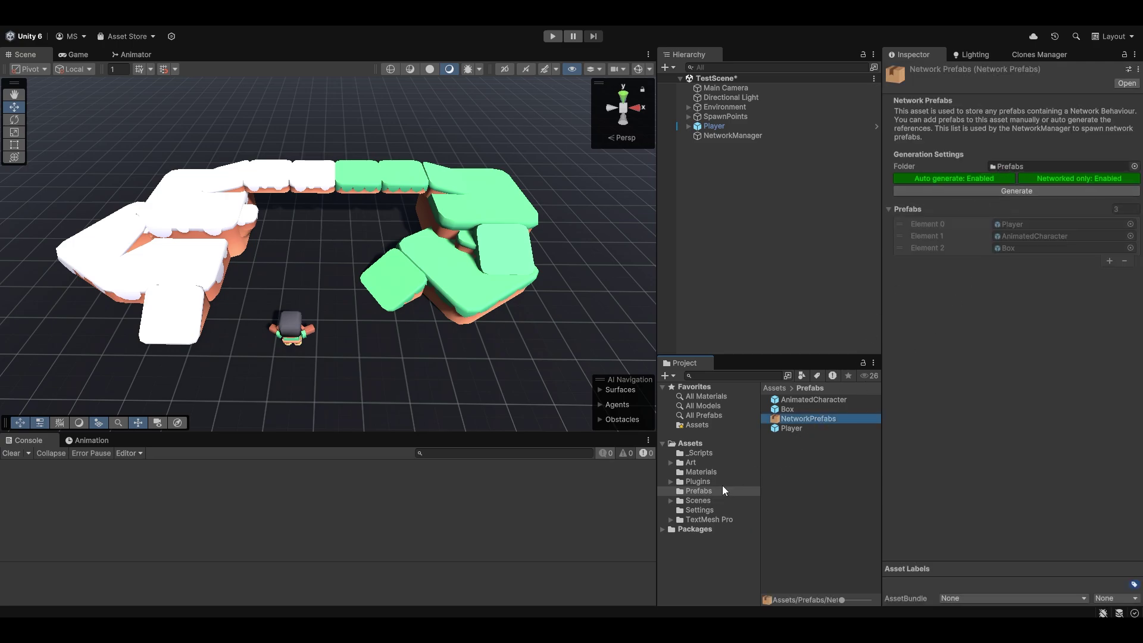
drag(681, 444, 1017, 166)
drag(698, 491, 1016, 167)
Review the NetworkManager object's component settings and the project's clone in the Clones Manager.
click(755, 136)
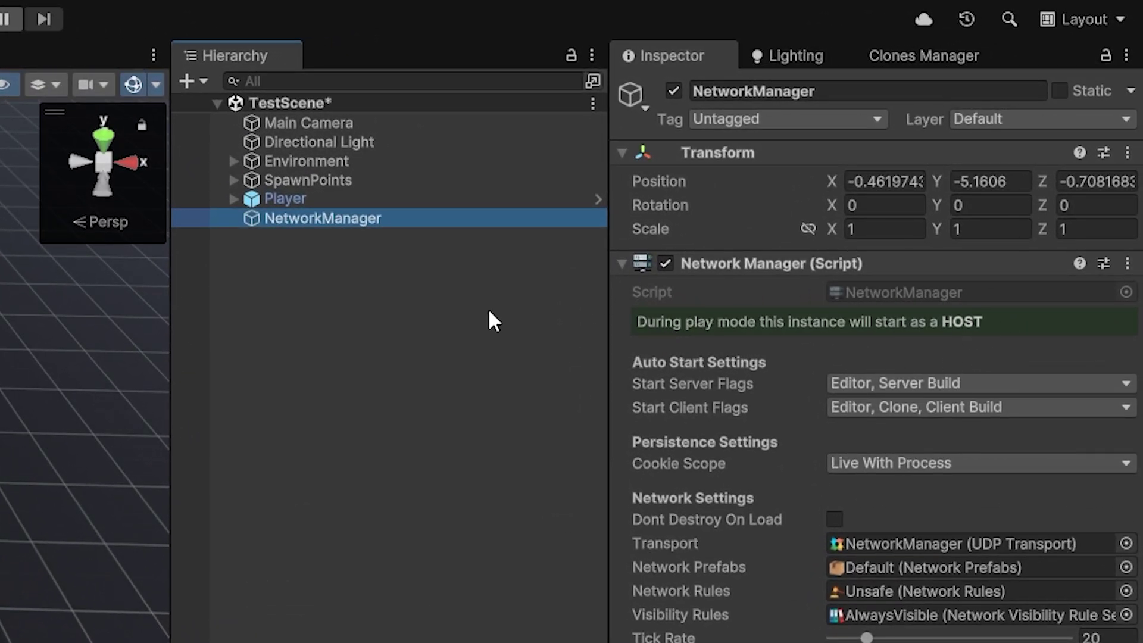
click(476, 324)
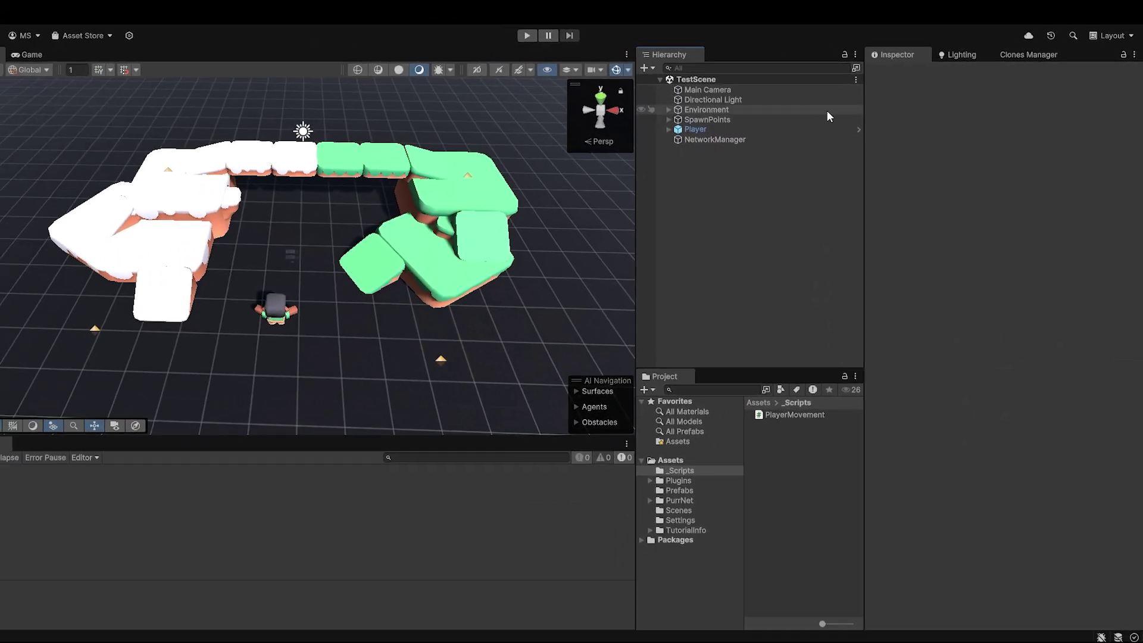
click(1029, 54)
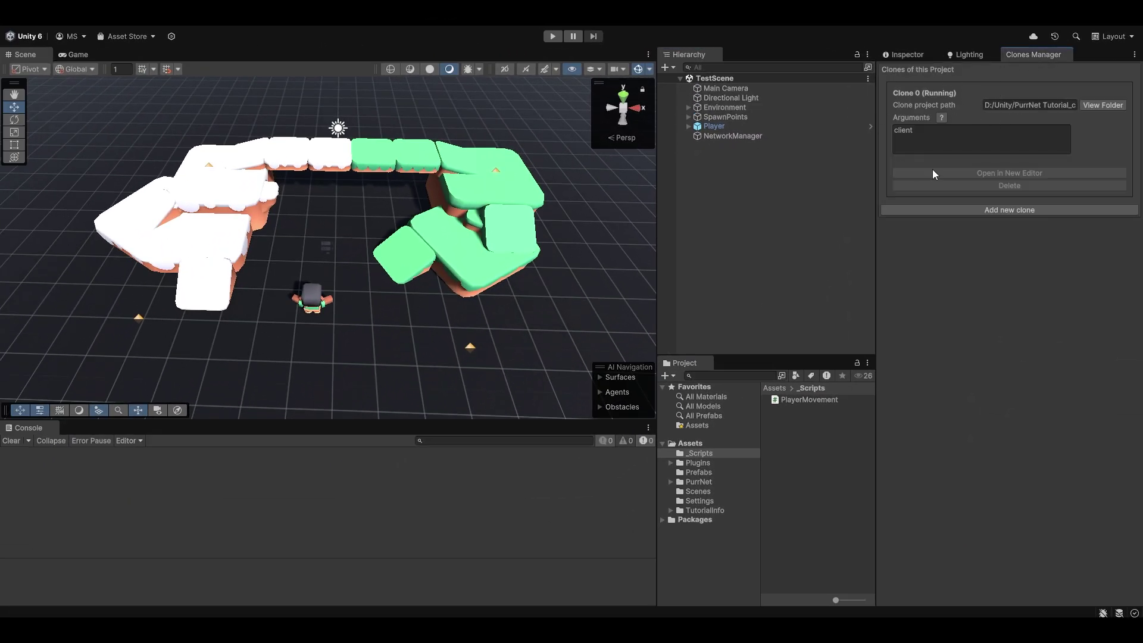
click(908, 55)
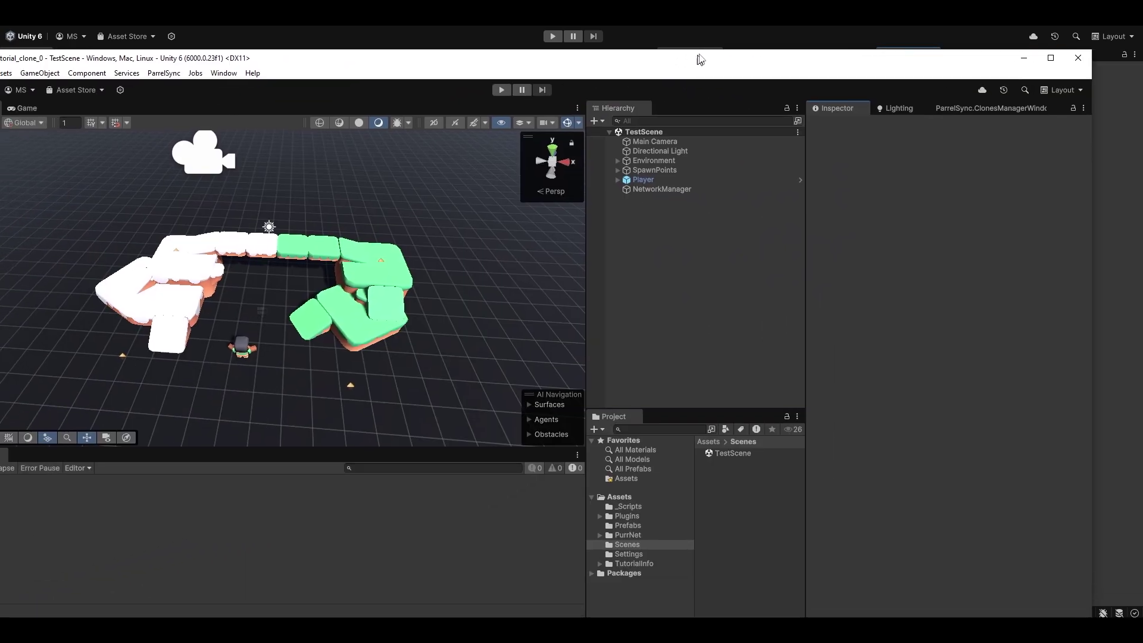
click(715, 178)
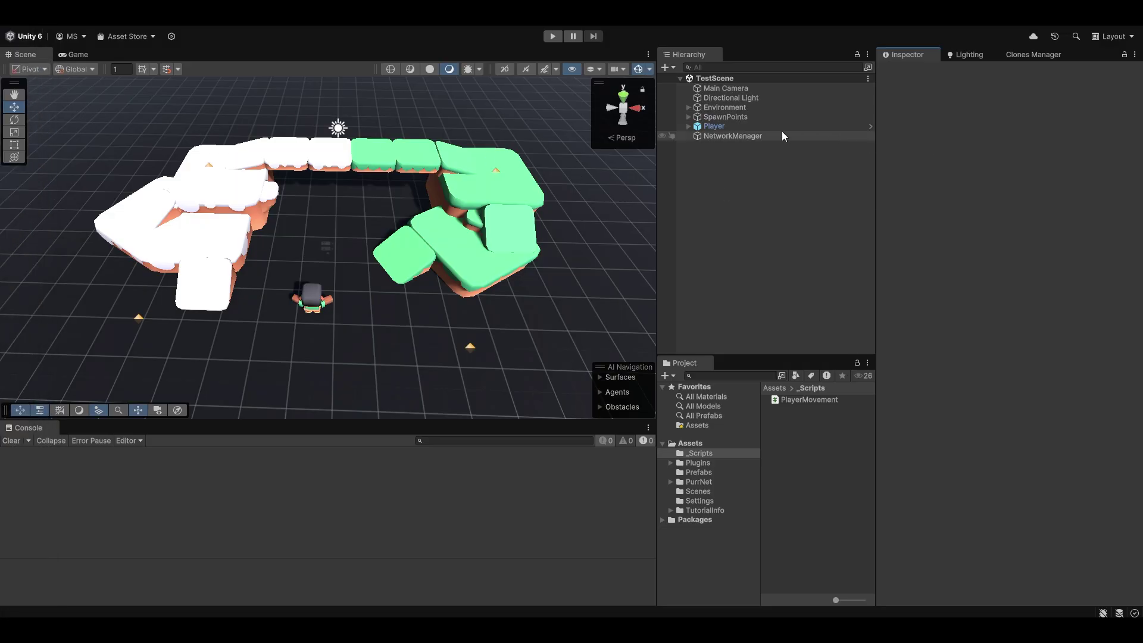
Review the Start Server Flags and Start Client Flags options of the NetworkManager object.
click(784, 135)
click(1032, 219)
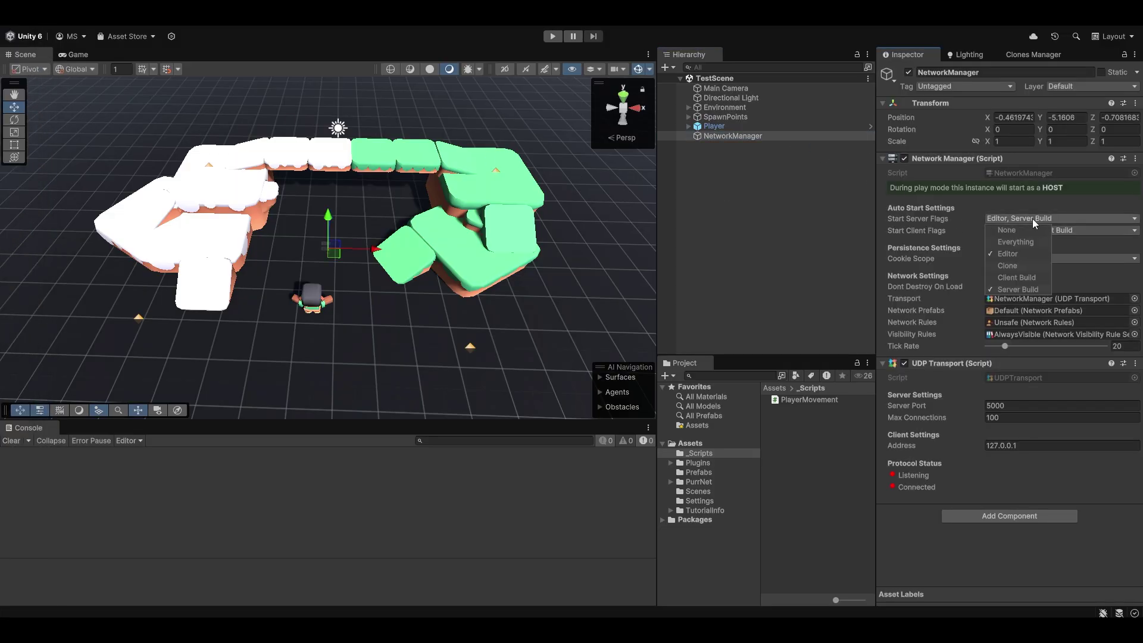
click(974, 203)
click(1005, 233)
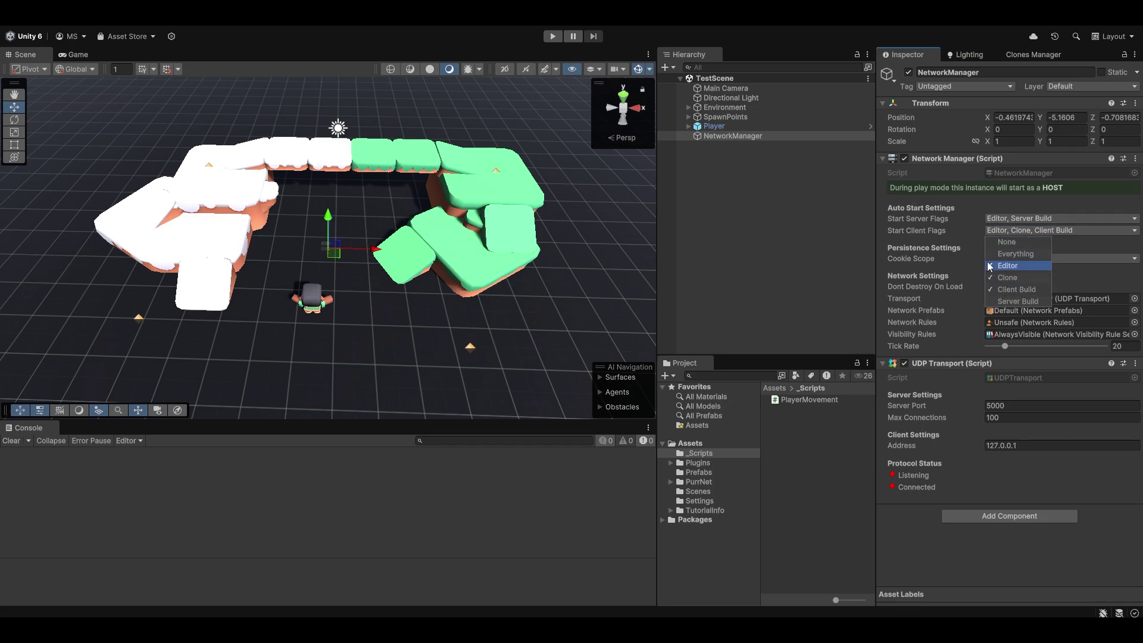
click(987, 226)
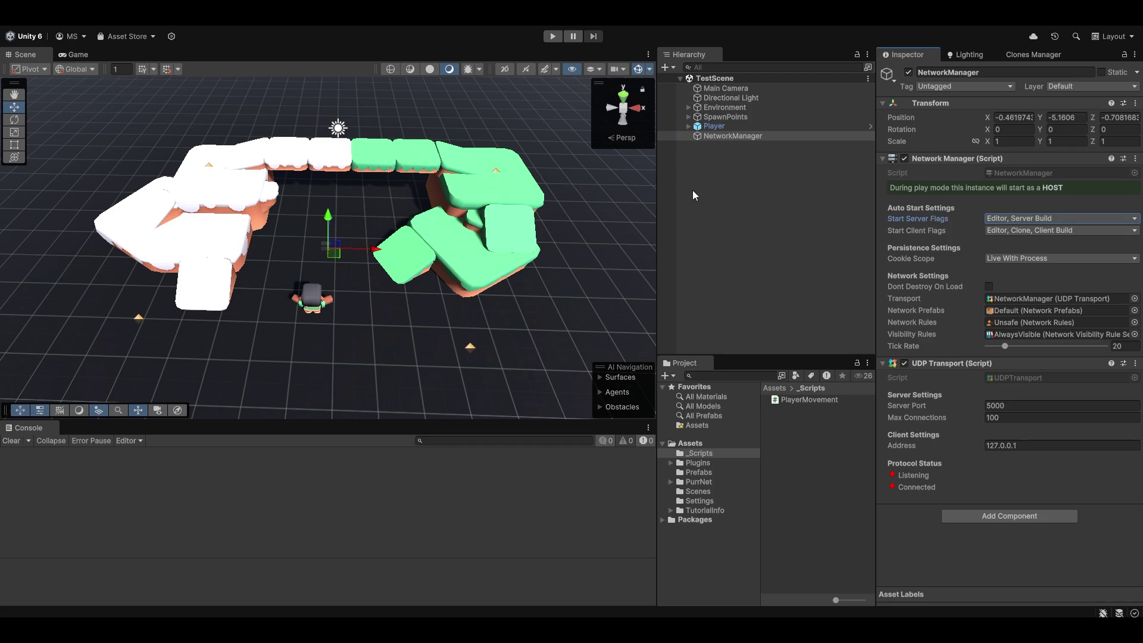
Test the scene in play mode by stopping and restarting the server and client from the NetworkManager, and exit play mode.
click(553, 38)
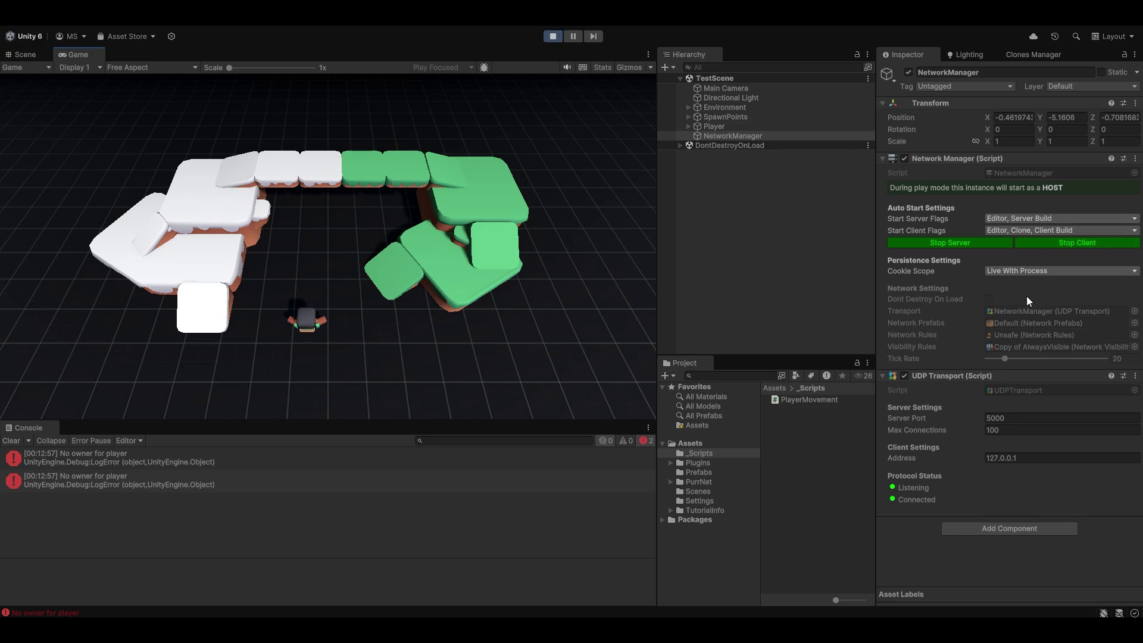
click(1063, 245)
click(988, 244)
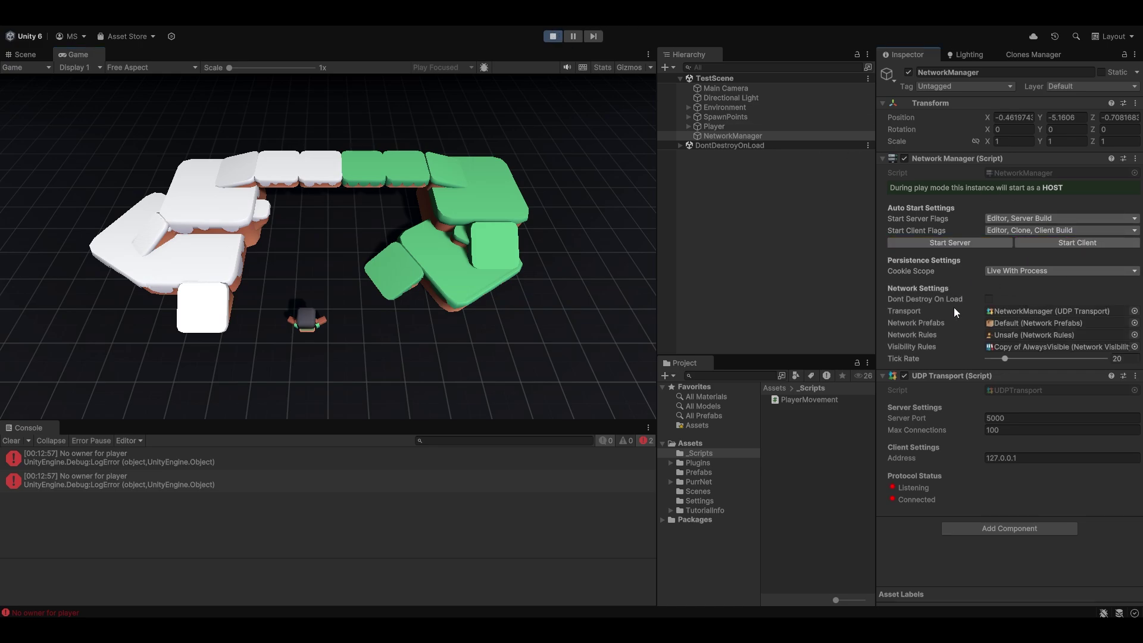
click(963, 241)
click(1039, 242)
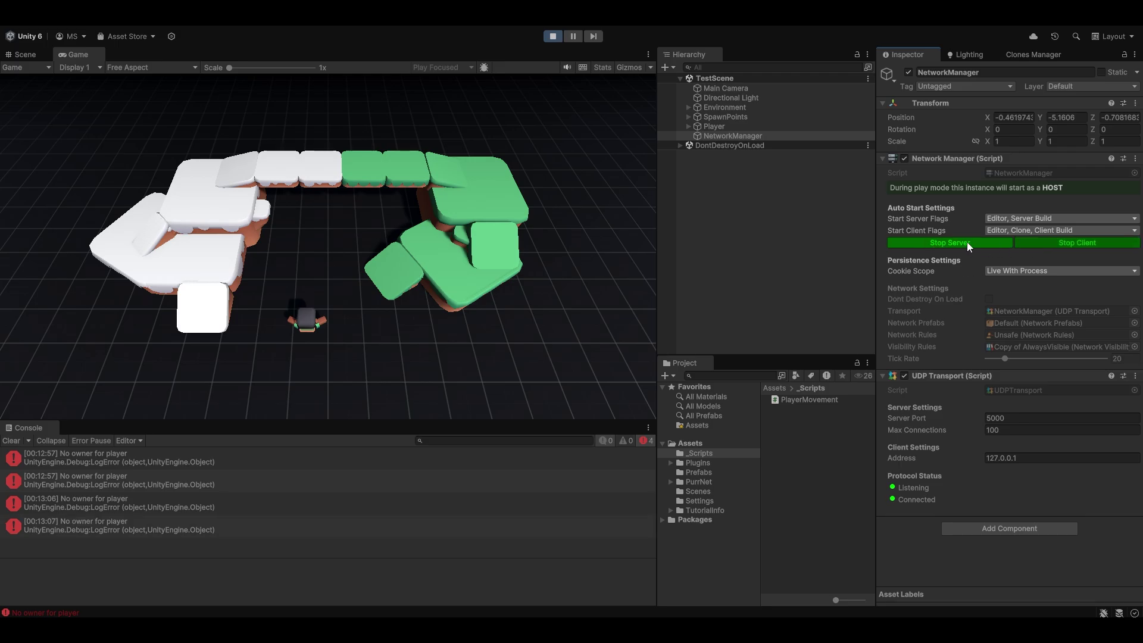
key(ctrl+p)
Set Start Server Flags to None and try starting the server manually in play mode.
click(1000, 218)
click(1006, 234)
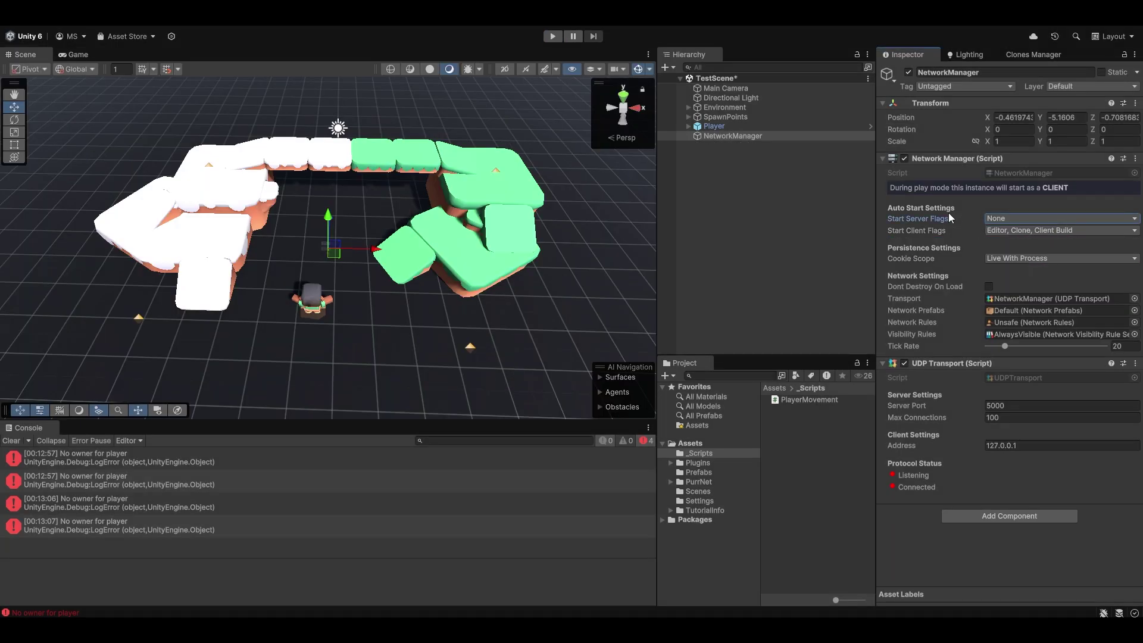
click(553, 37)
click(981, 244)
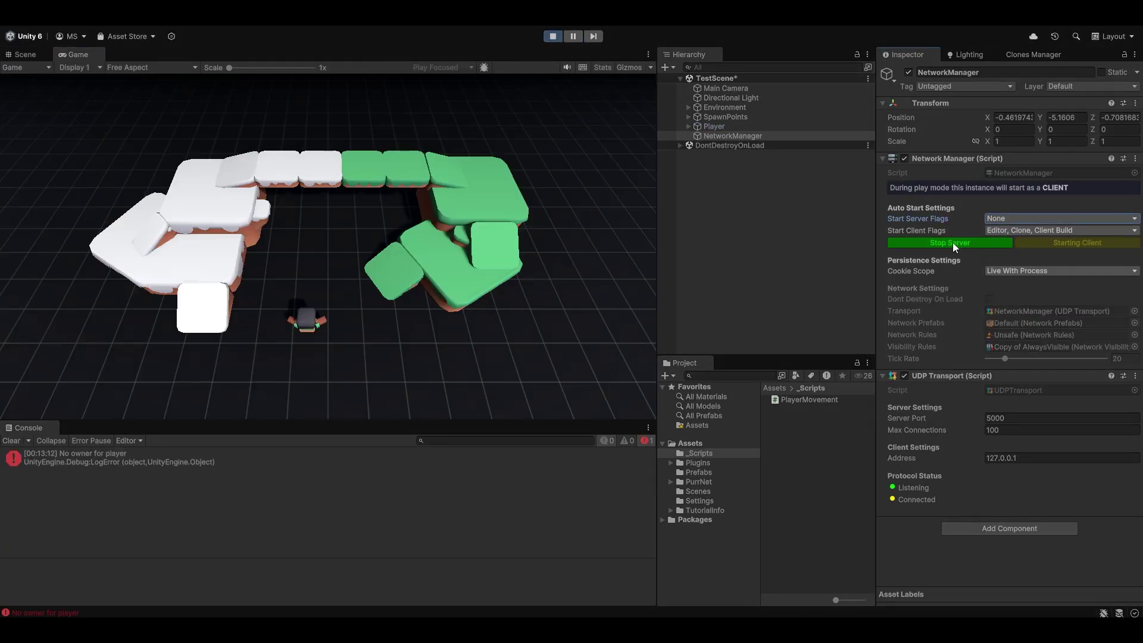
key(ctrl+p)
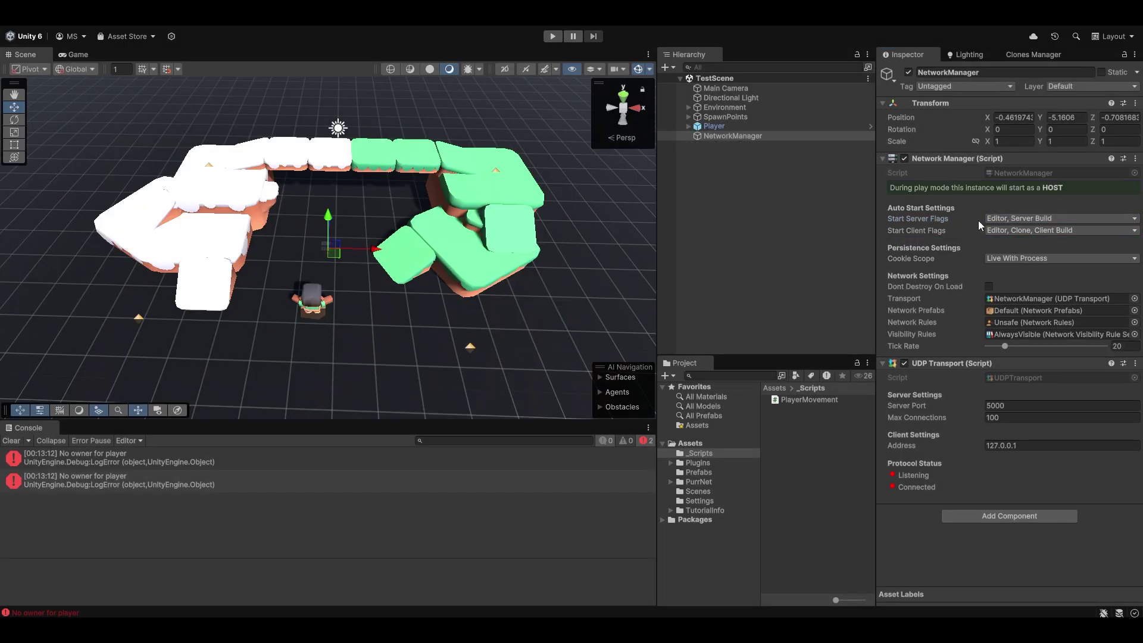
Add a PurrNet Network Transform component to the Player object and look over its Interpolate Settings options.
click(779, 127)
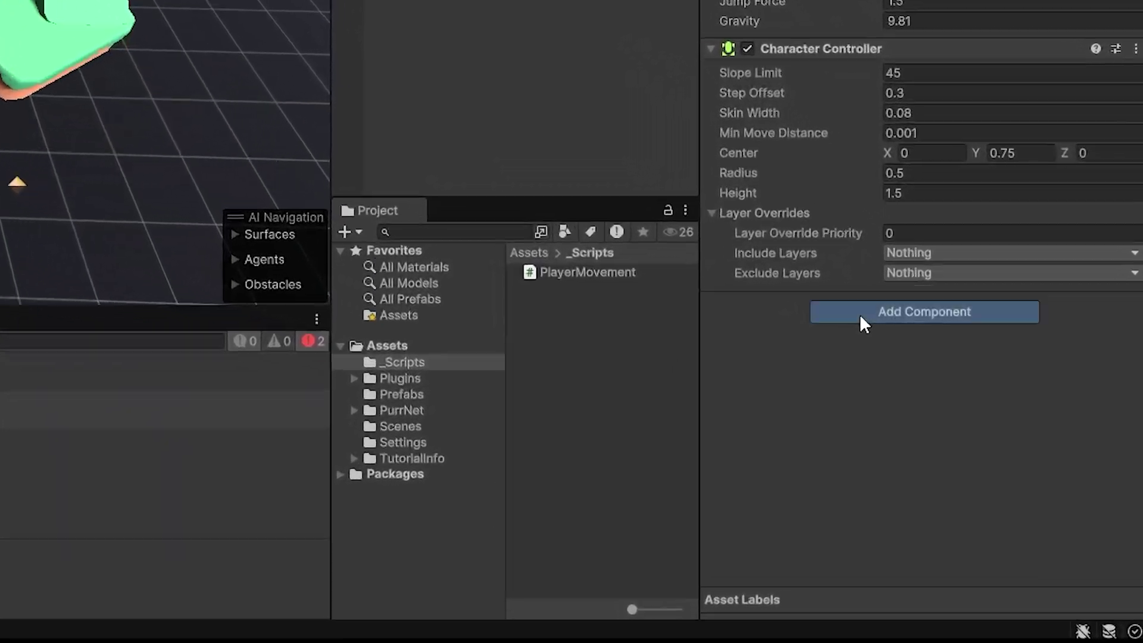
click(970, 424)
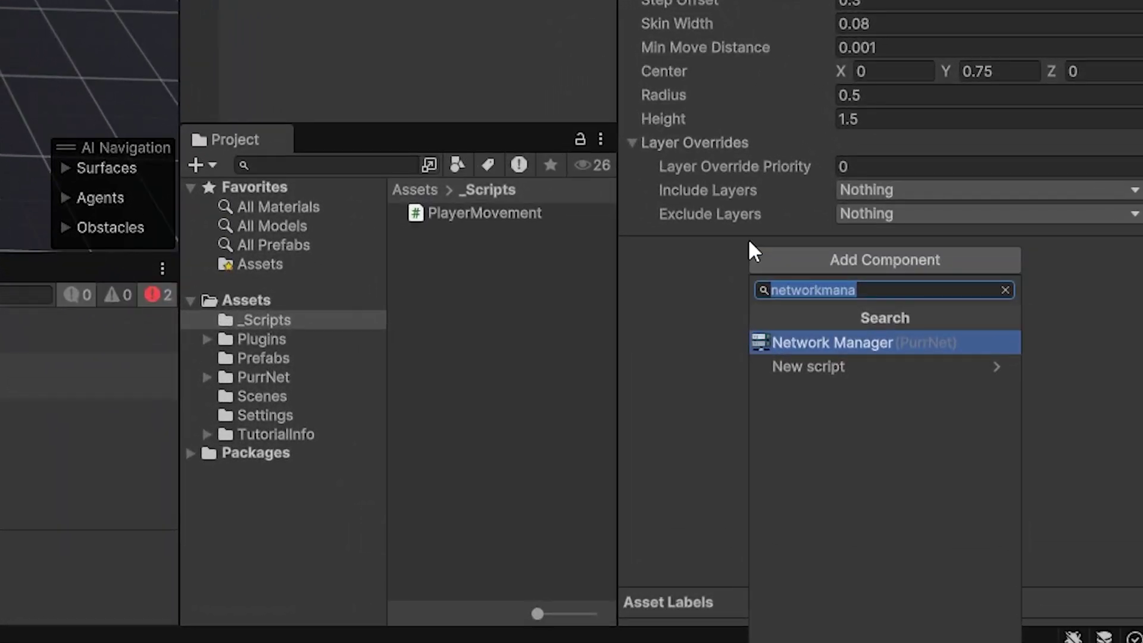
key(BackSpace)
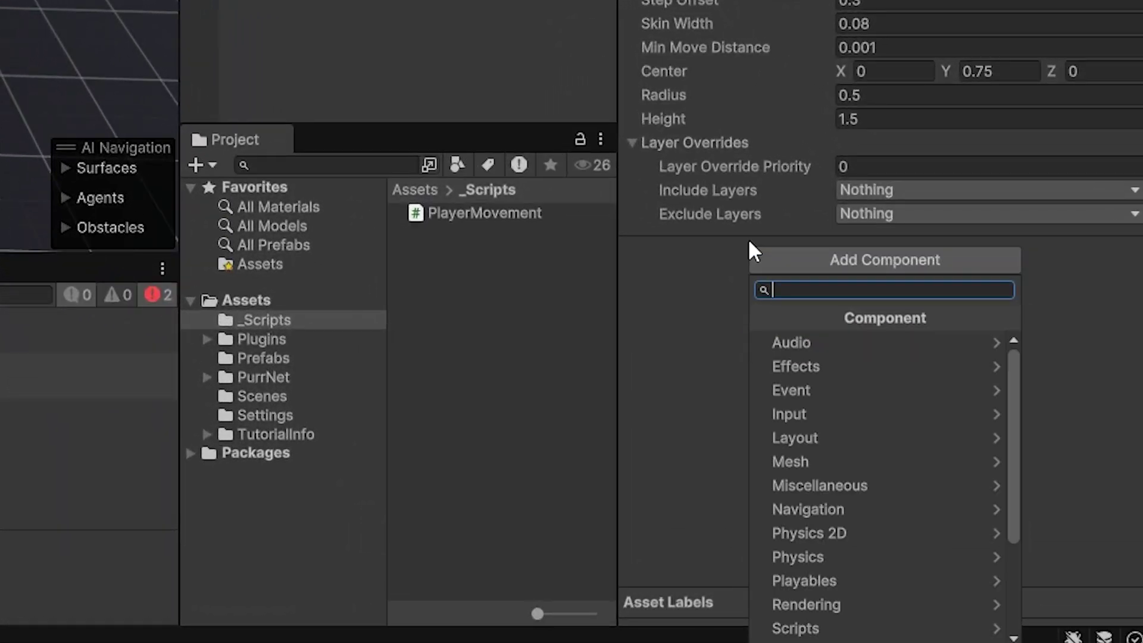
text(networktran)
key(Return)
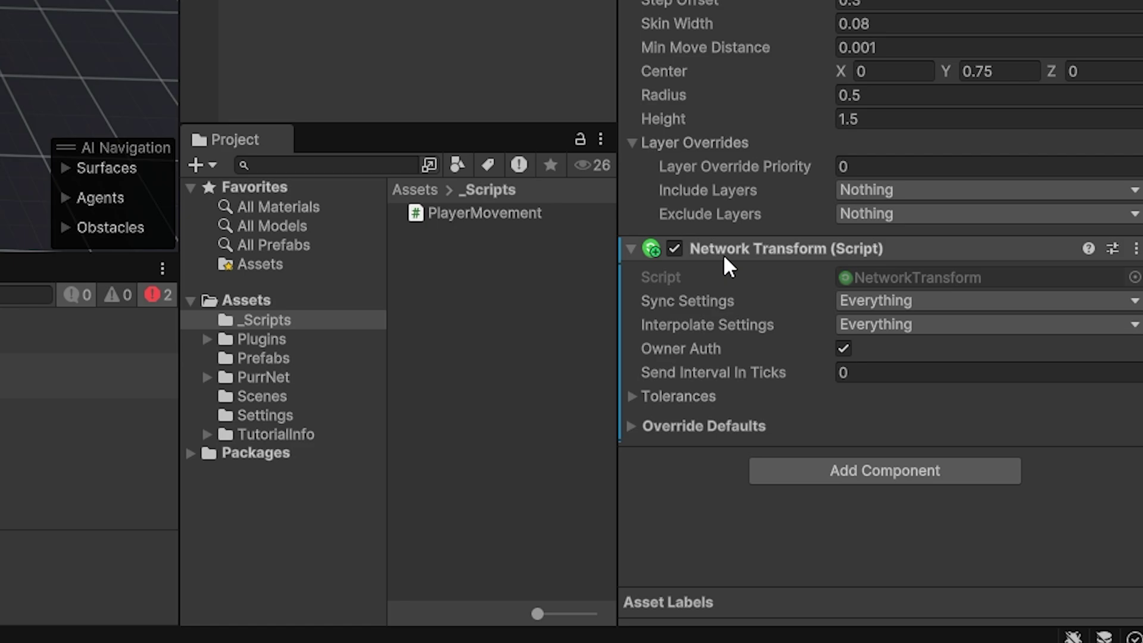
click(901, 322)
click(712, 493)
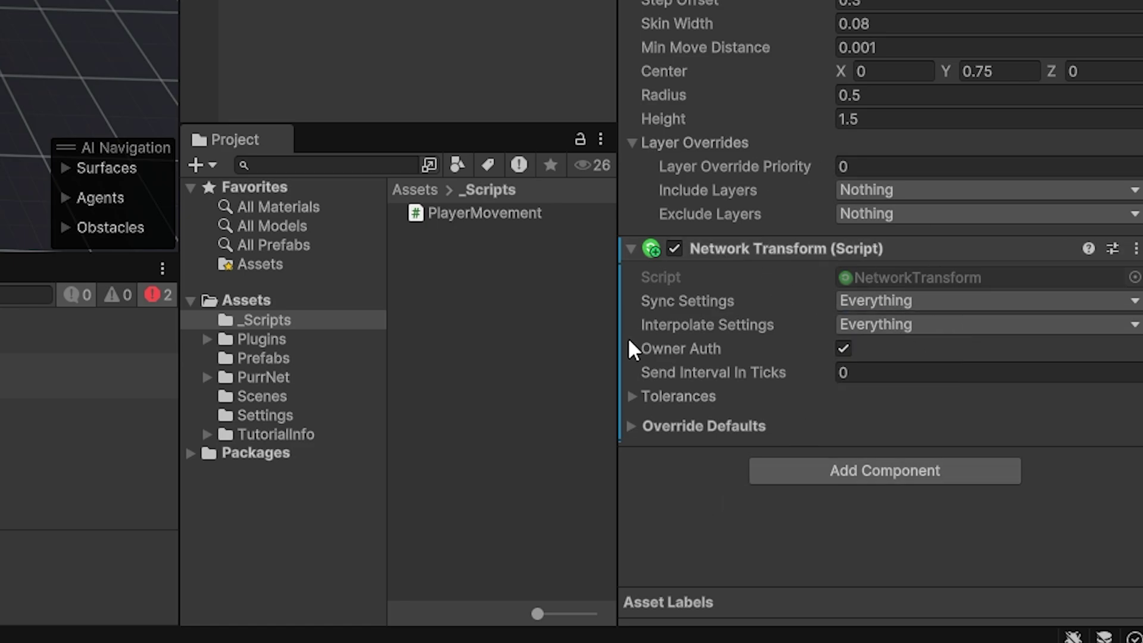
Add a PurrNet Network Ownership Toggle component to the Player object.
click(854, 469)
text(owner)
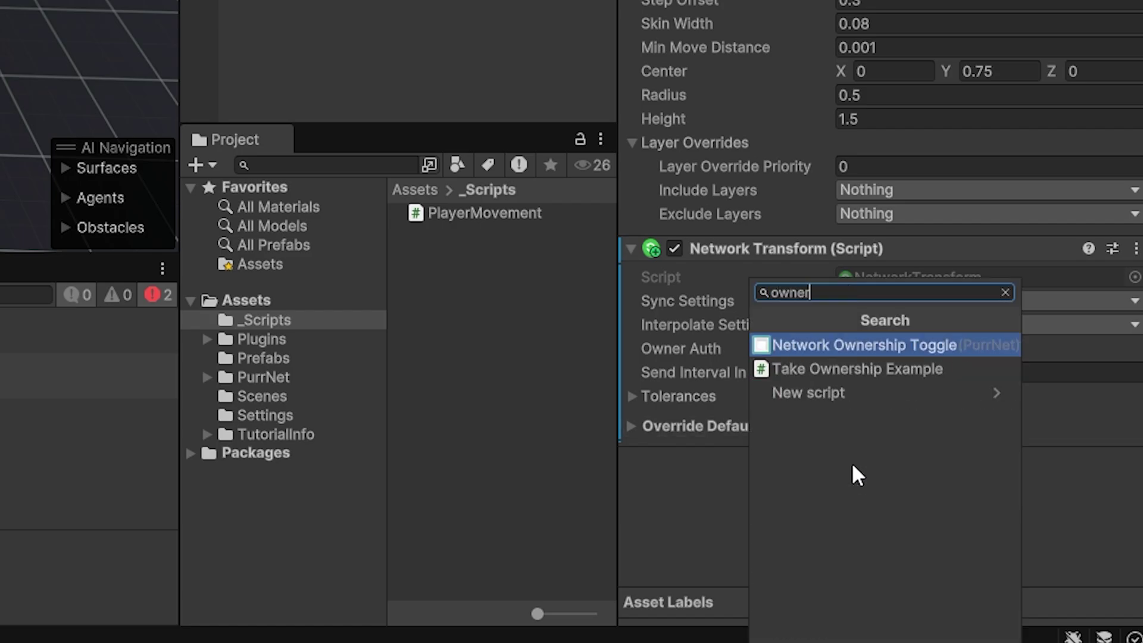
key(Return)
scroll(824, 173, down, 6)
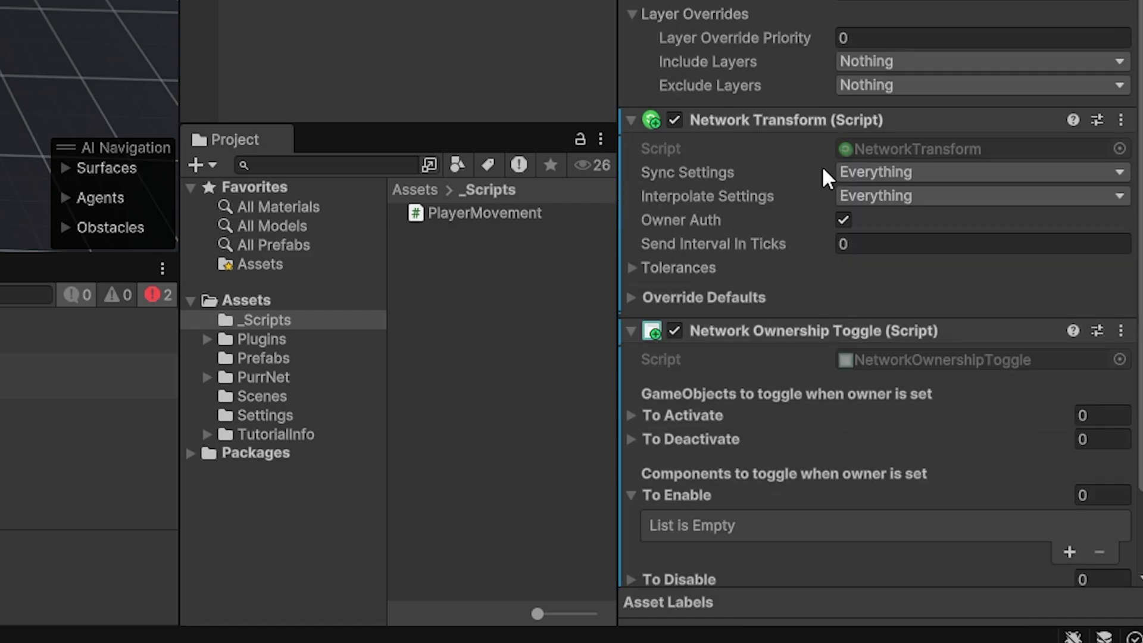
Add the Player Movement component to the Network Ownership Toggle's To Enable list.
click(633, 400)
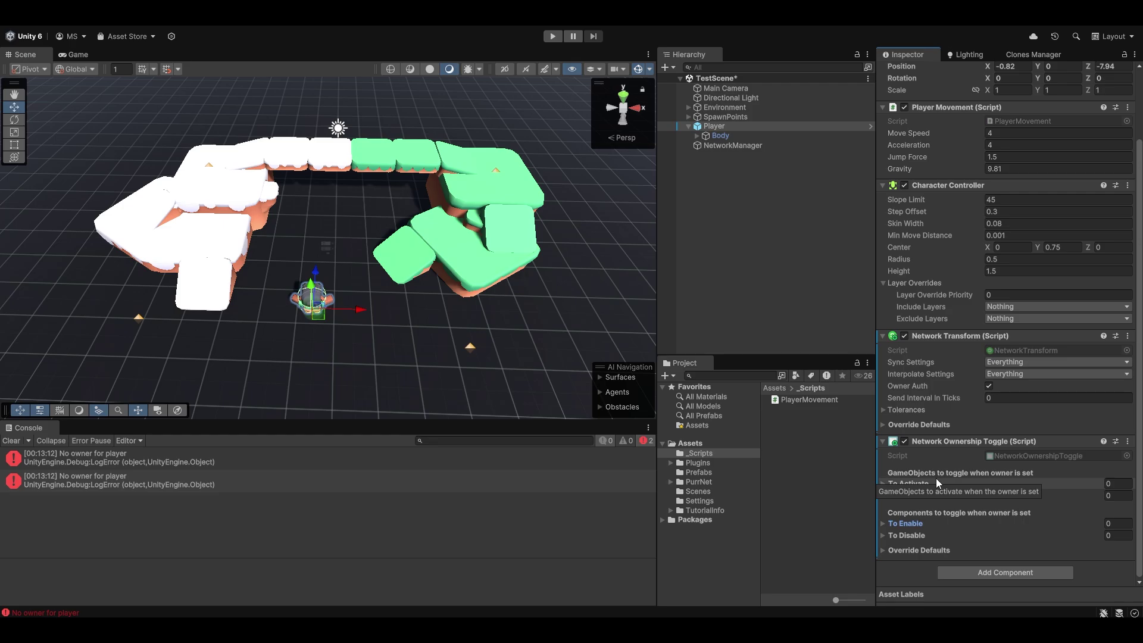
click(927, 523)
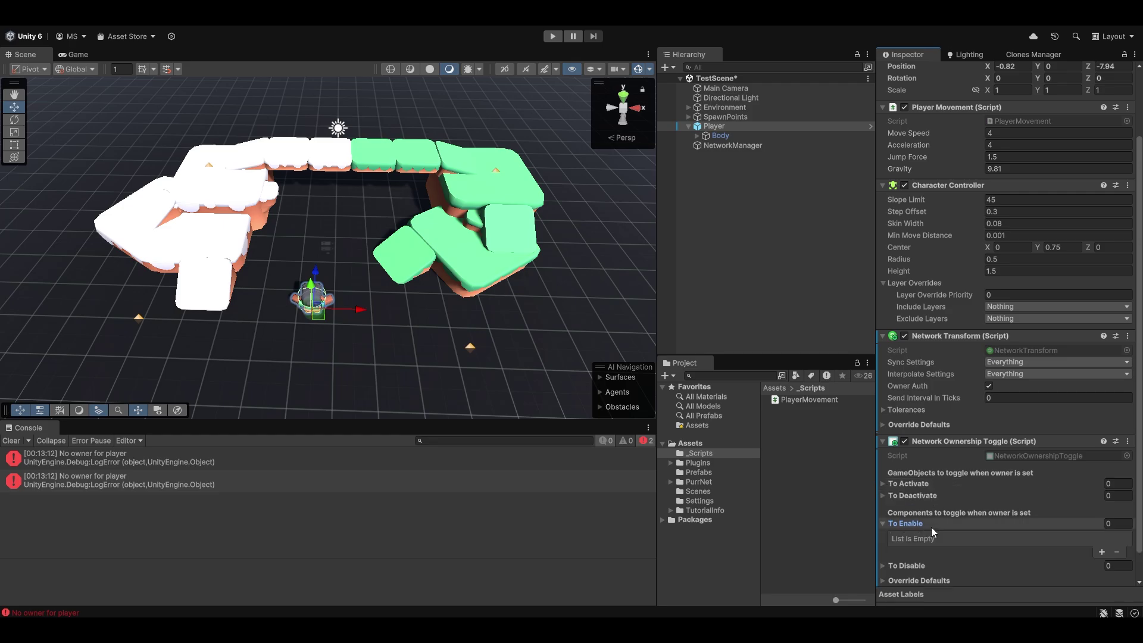
scroll(938, 520, down, 1)
scroll(947, 112, up, 1)
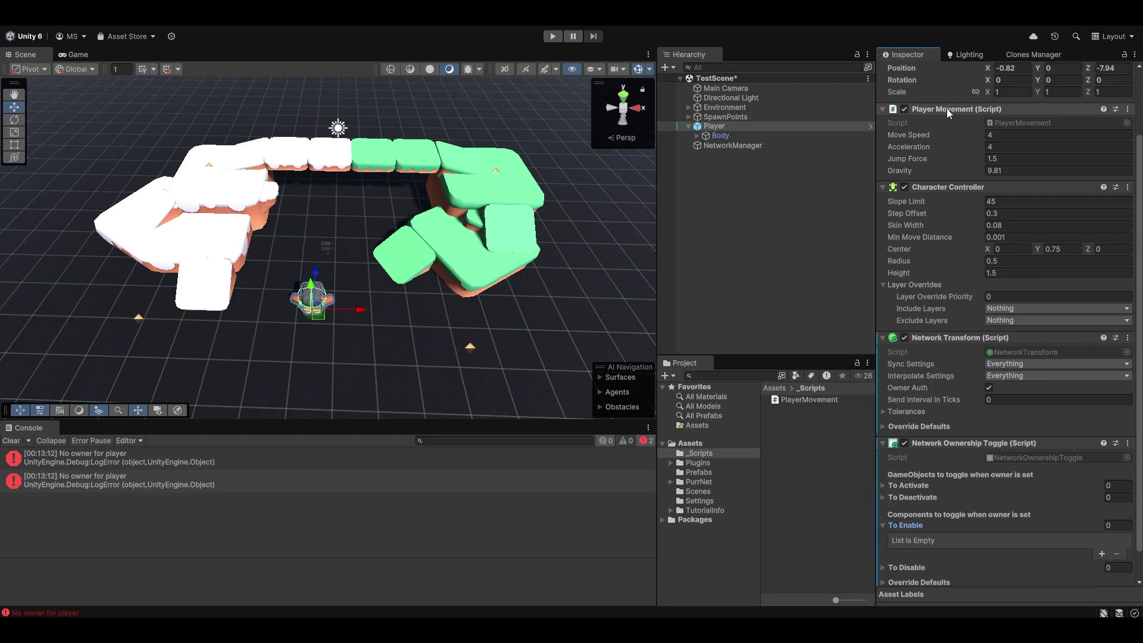
drag(937, 108, 900, 527)
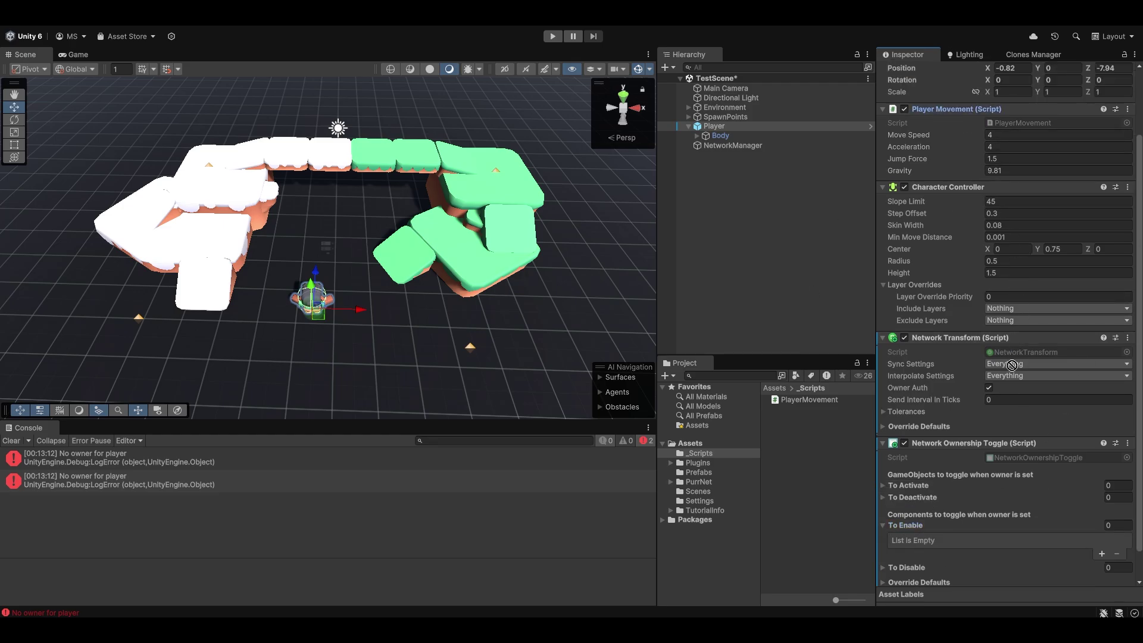
drag(787, 496, 789, 500)
mouse_move(695, 462)
mouse_down()
mouse_move(678, 441)
mouse_move(679, 462)
mouse_up()
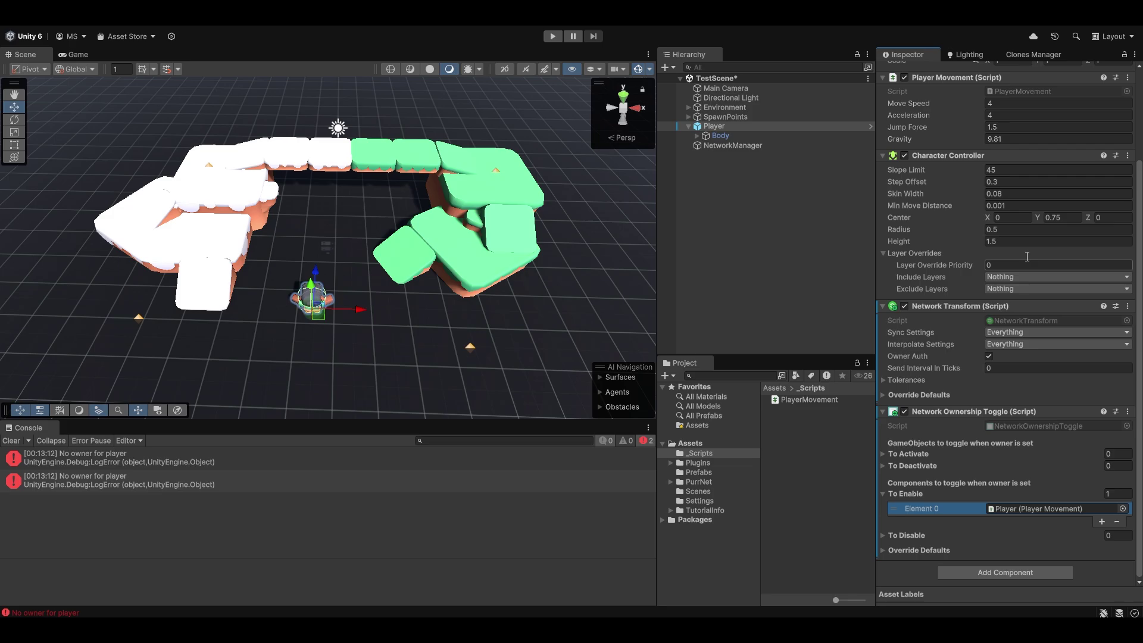
scroll(996, 180, up, 2)
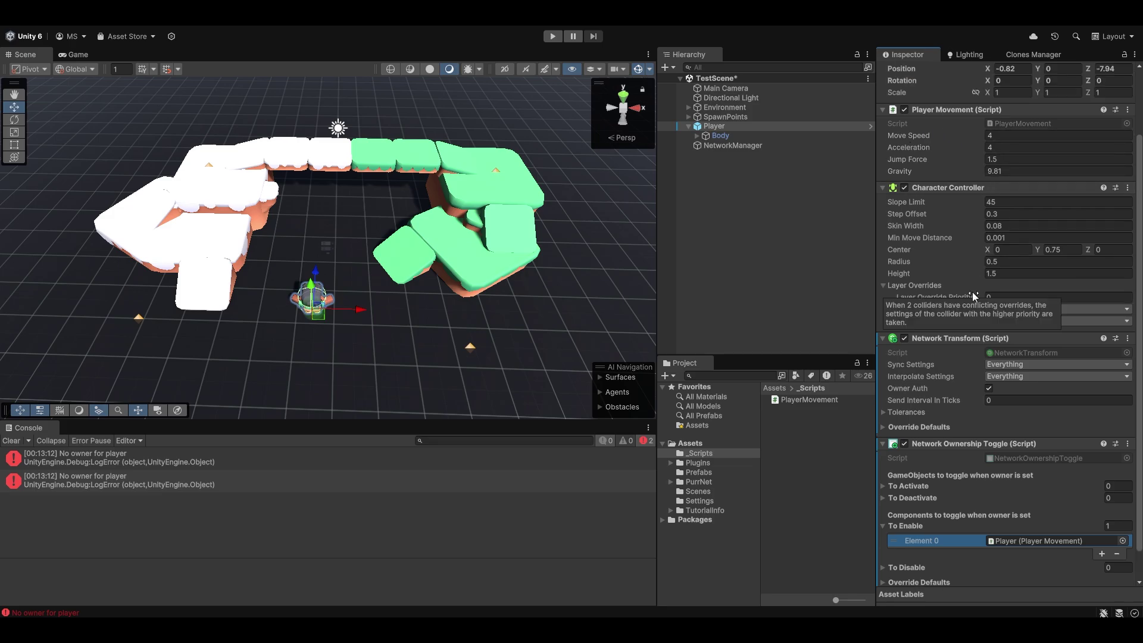
scroll(974, 357, down, 2)
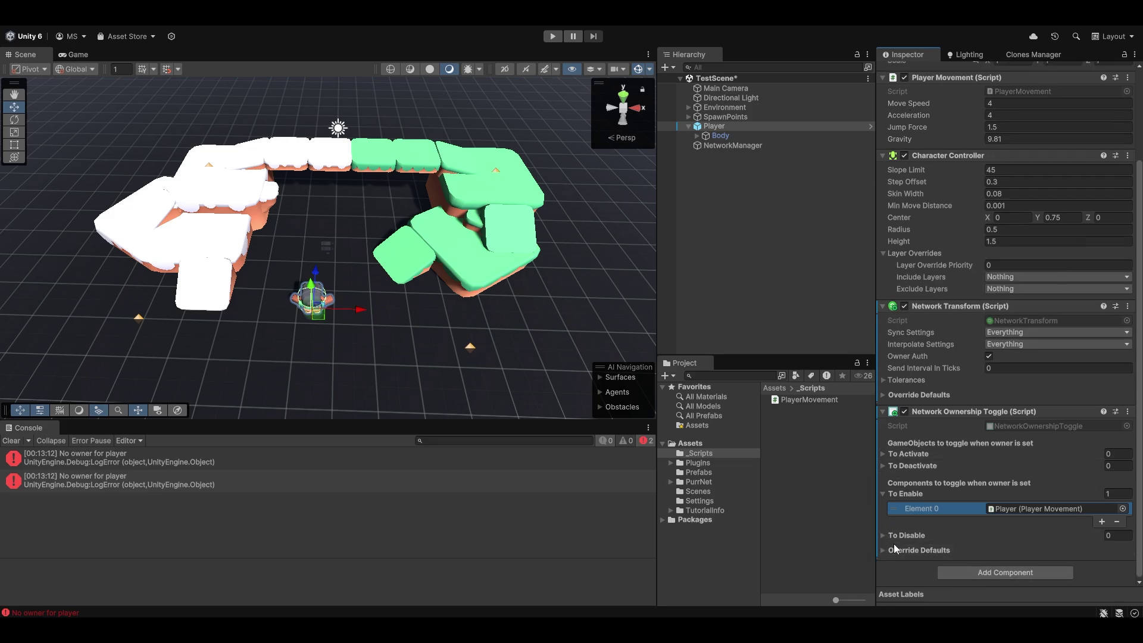
Apply all of the Player's overrides to its prefab and delete the Player object from the scene.
scroll(934, 492, up, 7)
click(953, 118)
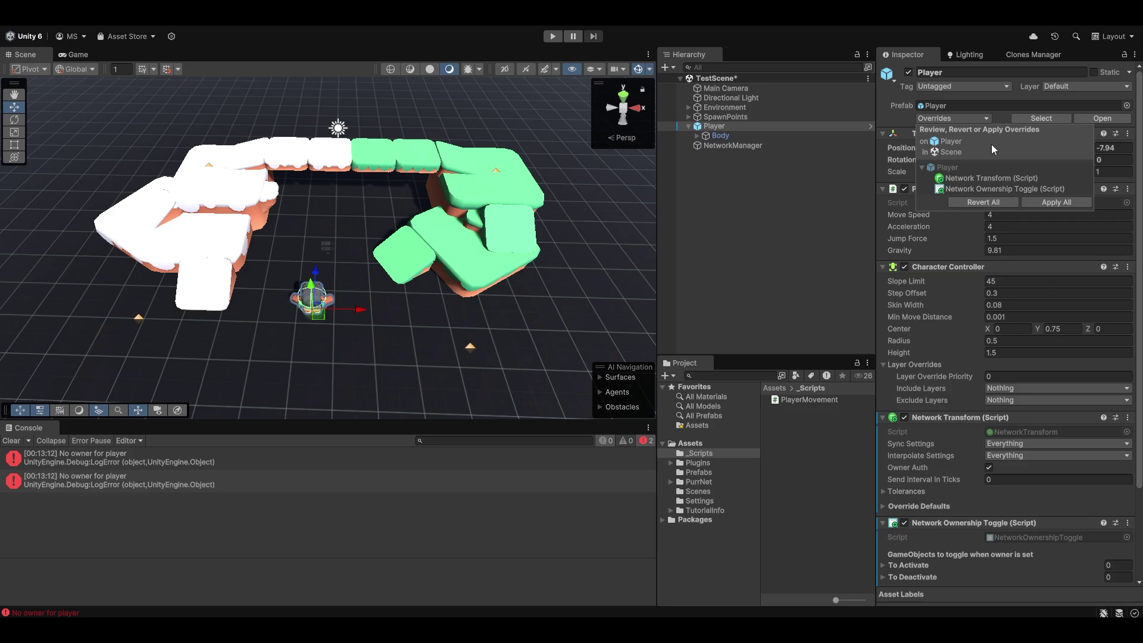
click(1057, 202)
click(768, 117)
click(743, 126)
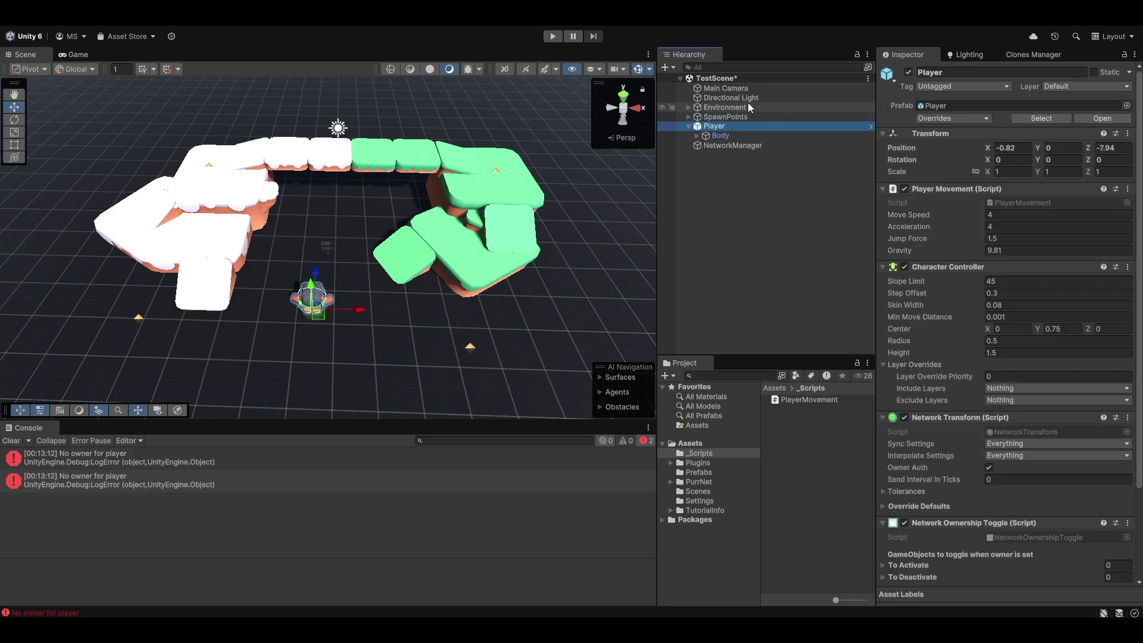
key(Delete)
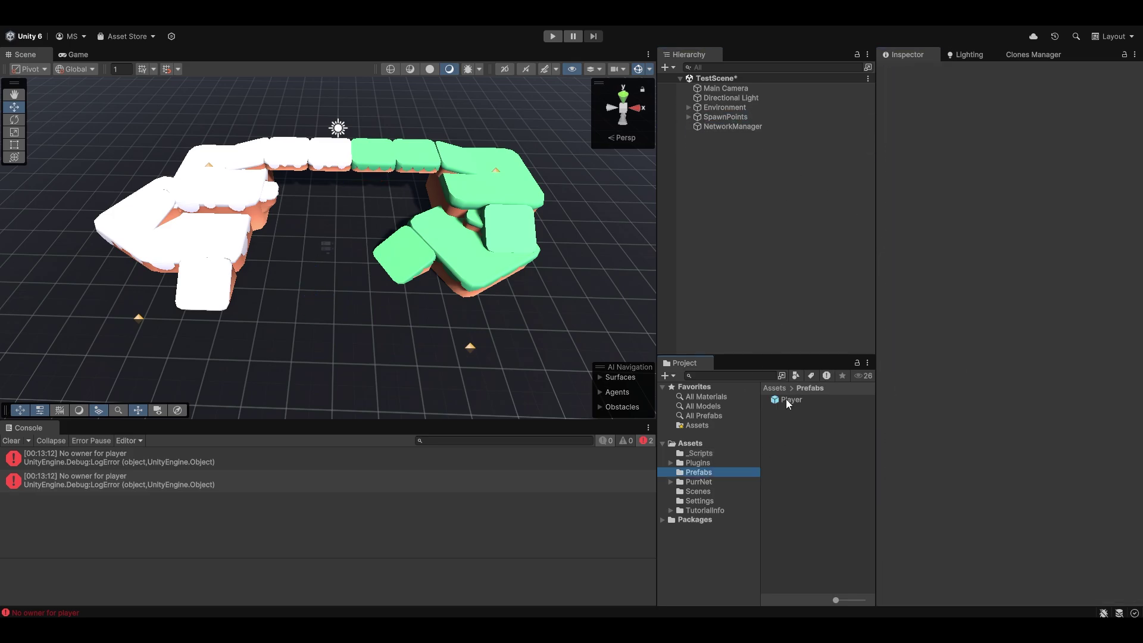
Check the Network Transform and Network Ownership Toggle components on the Player prefab in the Prefabs folder.
click(787, 400)
scroll(953, 315, down, 5)
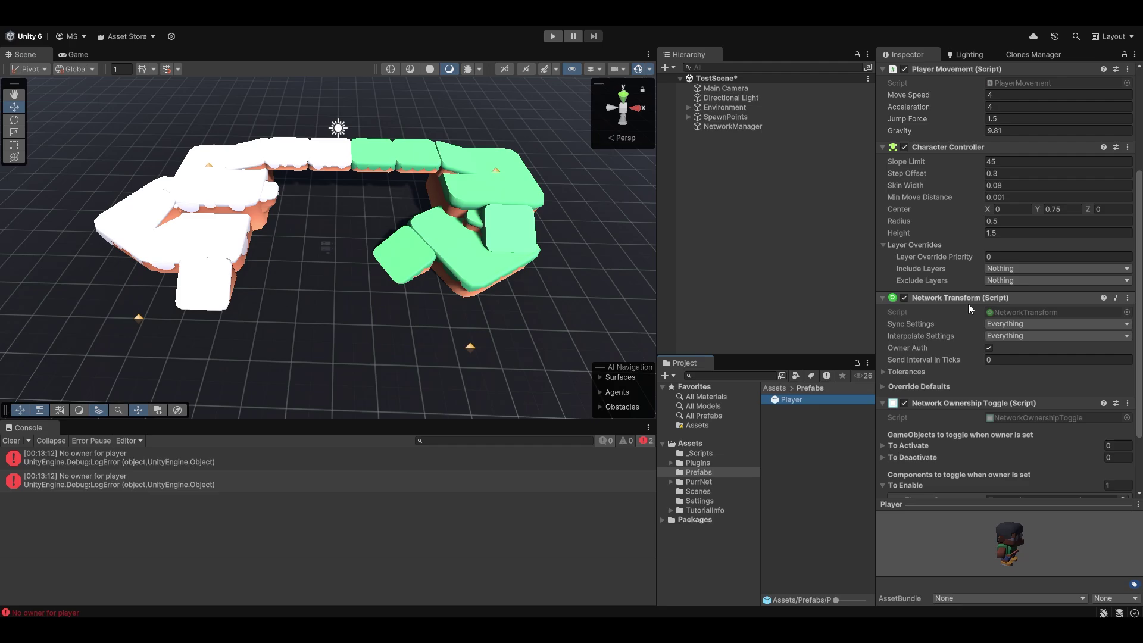
scroll(968, 305, down, 3)
click(780, 252)
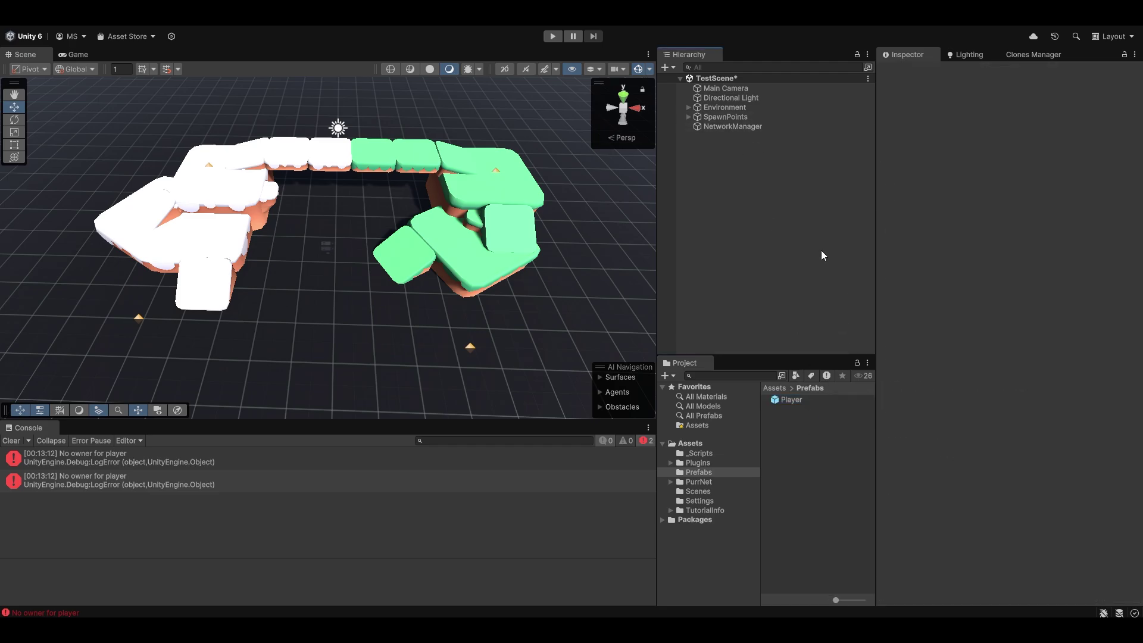
click(813, 403)
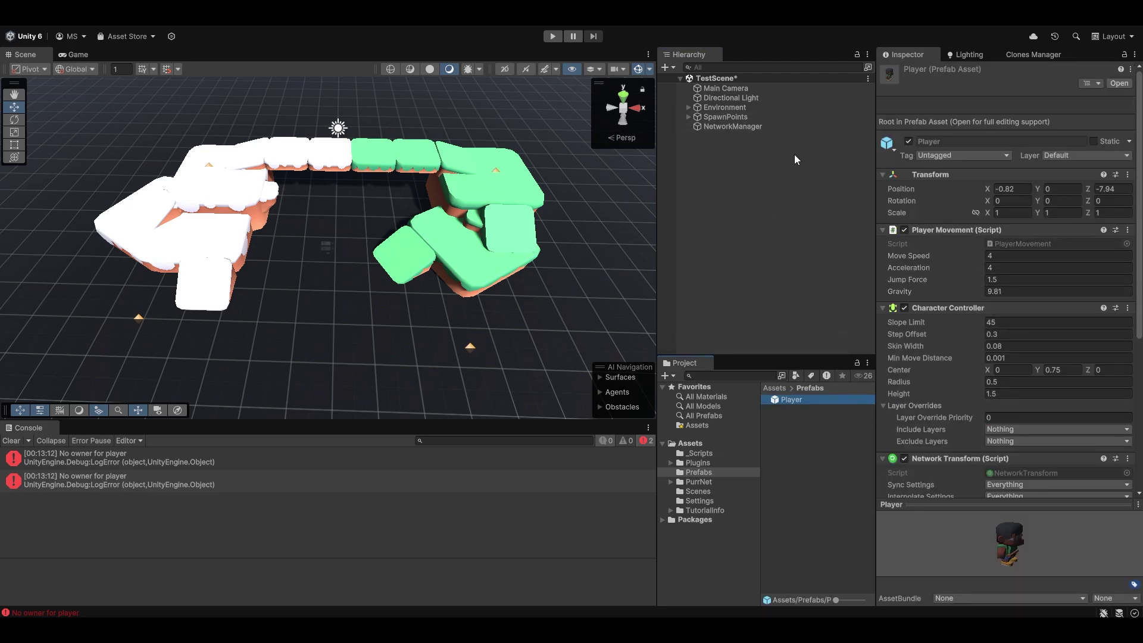
Add a Player Spawner component to the NetworkManager object.
click(781, 127)
click(1023, 517)
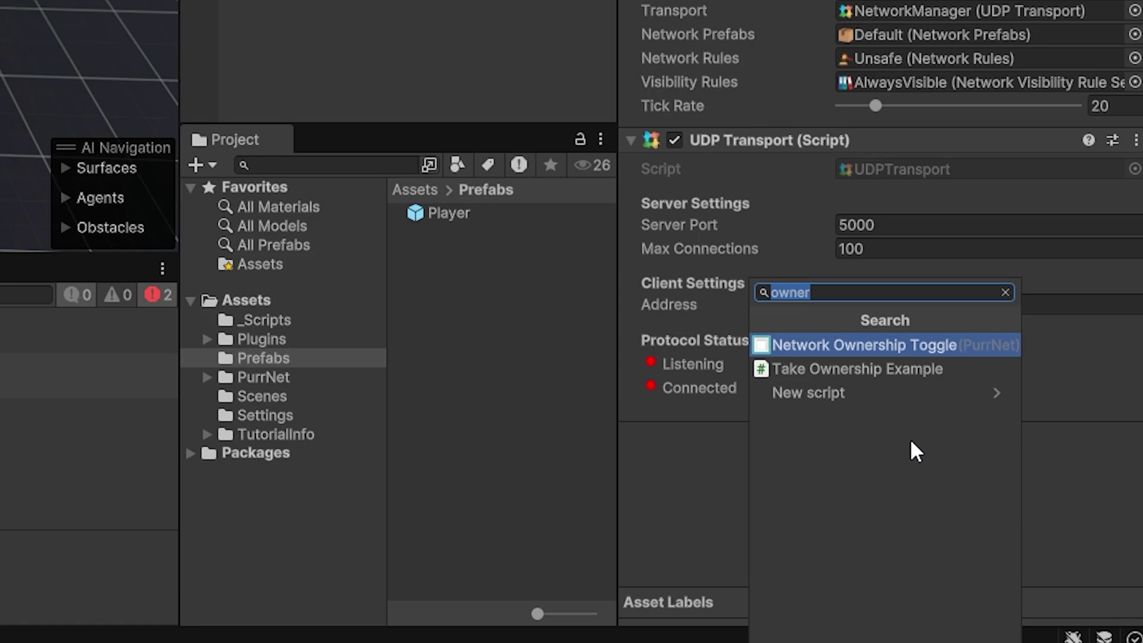
text(player)
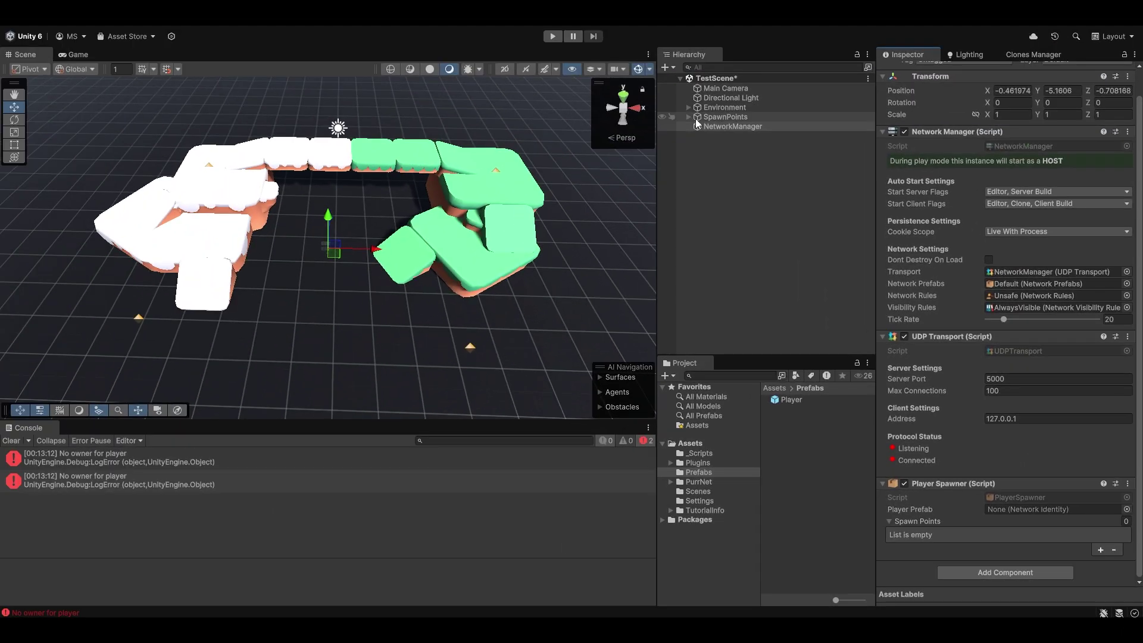
Add the first SpawnPoint to the Player Spawner's Spawn Points list and assign the Player prefab as its Player Prefab.
click(688, 117)
drag(710, 126, 921, 520)
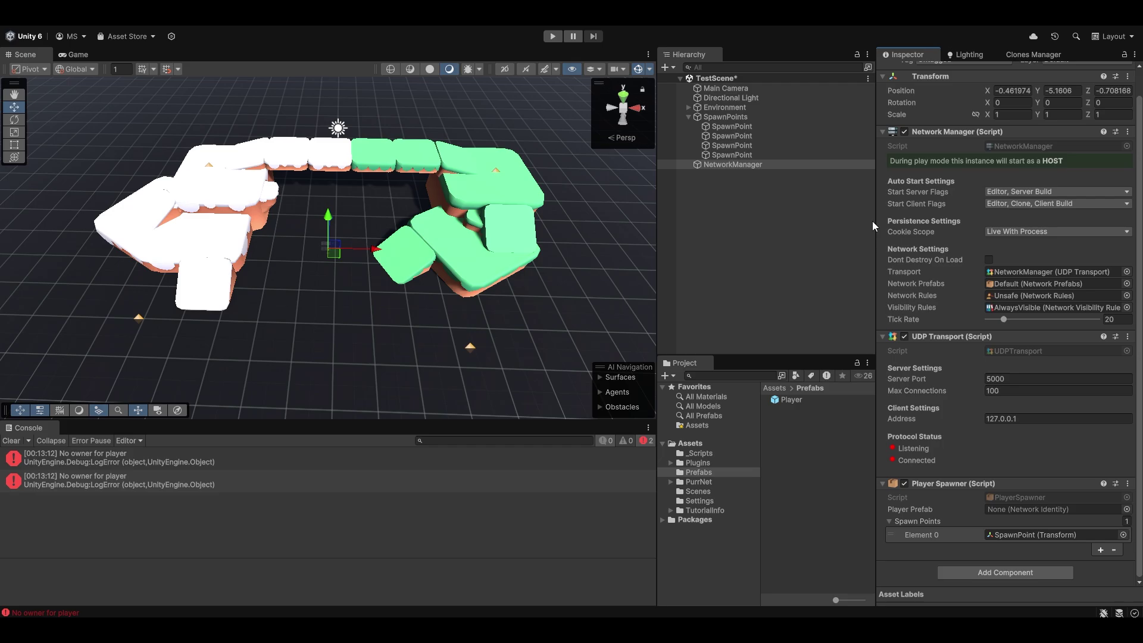
drag(1041, 509, 1042, 509)
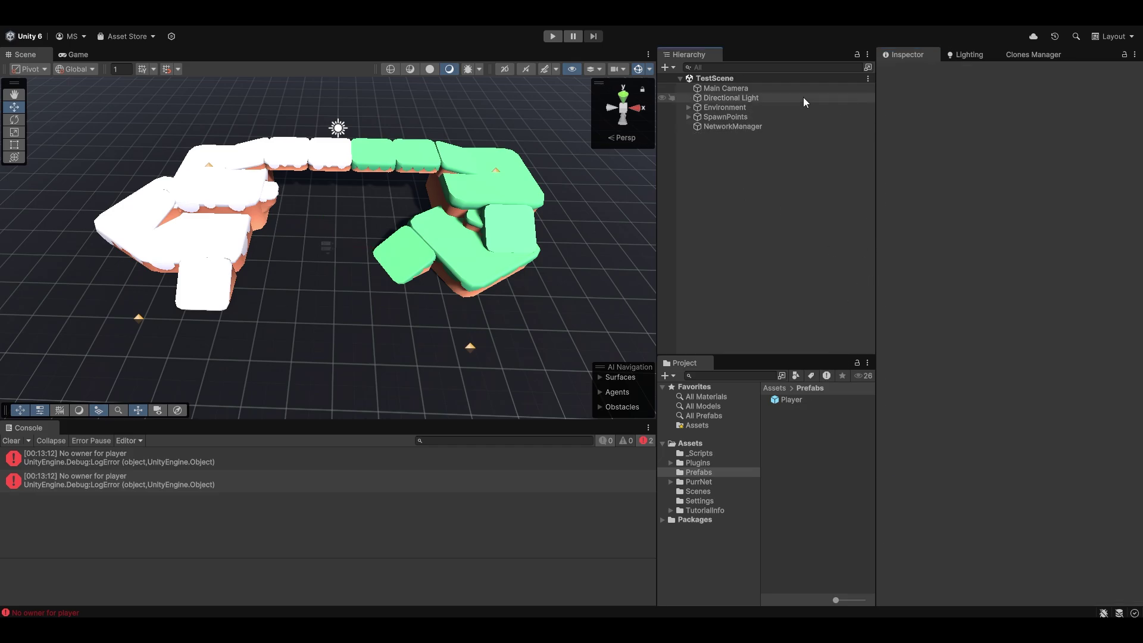
Run the scene and move the spawned player around to test the multiplayer spawning and movement.
click(560, 39)
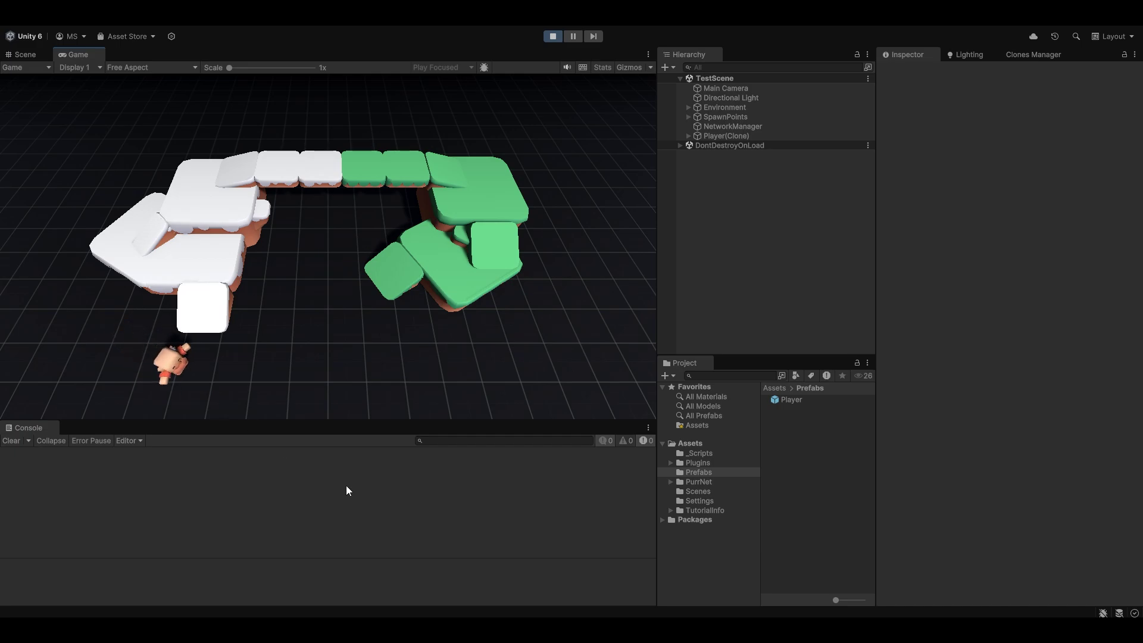
key(w)
key(d)
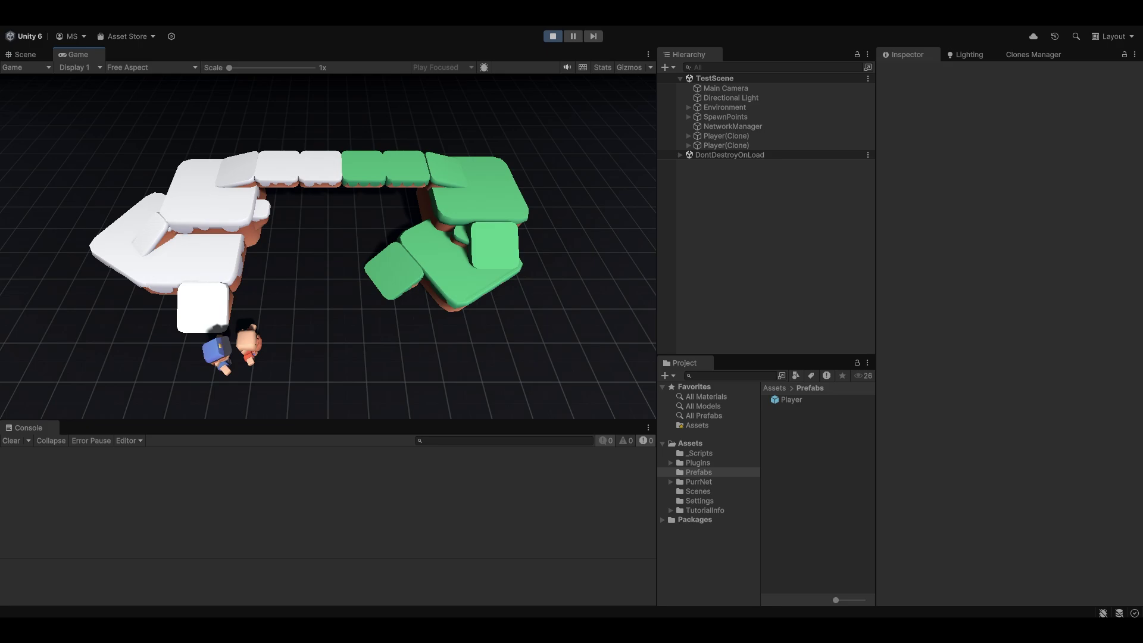
click(251, 320)
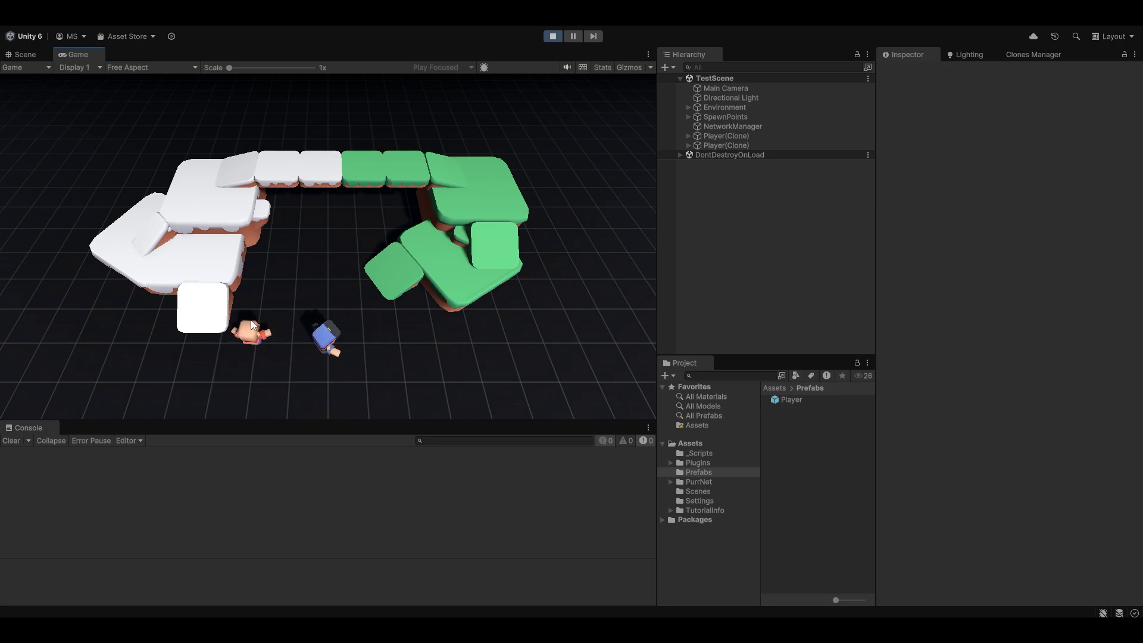
Move the main editor's player around the scene in several directions to test its movement.
key(w)
key(d)
key(a)
key(s)
Place the cloned editor's Game window over the main editor and move its own player around to test synced movement in both views.
drag(232, 245, 892, 305)
key(a)
key(s)
key(w)
key(d)
key(a)
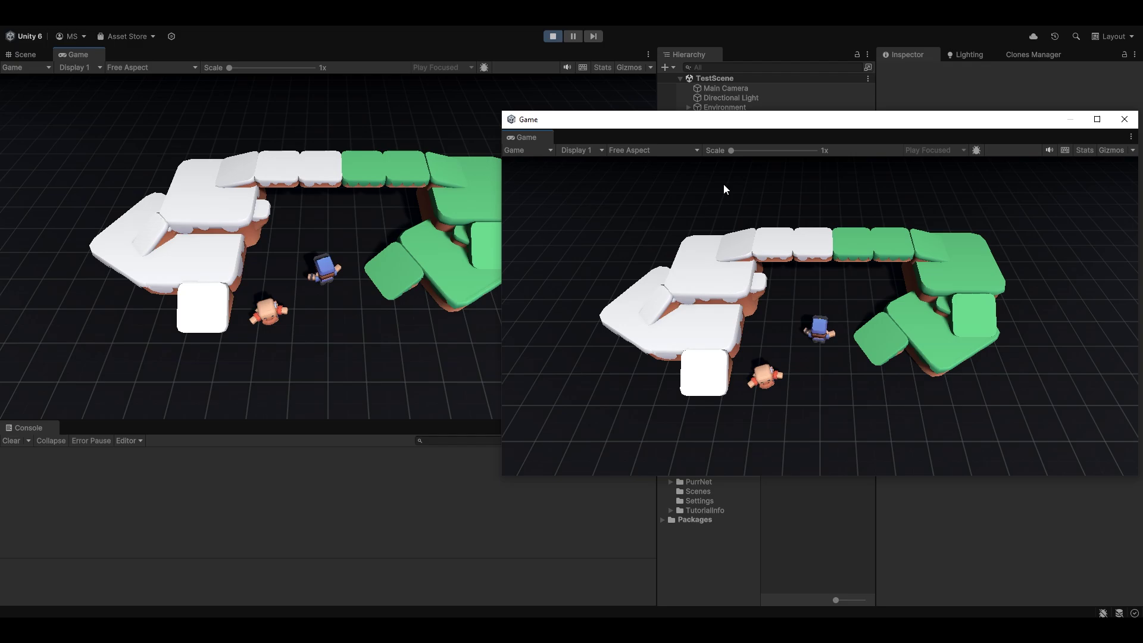
key(d)
key(s)
key(a)
key(d)
key(a)
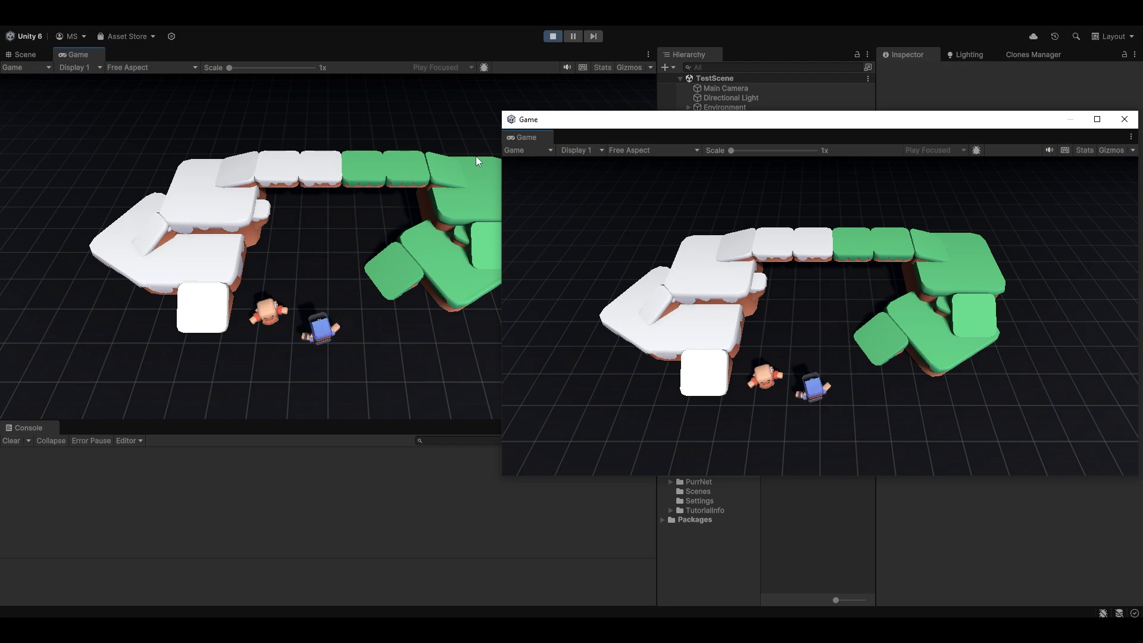
Return to the main editor and examine the first Player(Clone)'s movement, Network Transform and Network Ownership Toggle components, then deselect it.
key(alt+Tab)
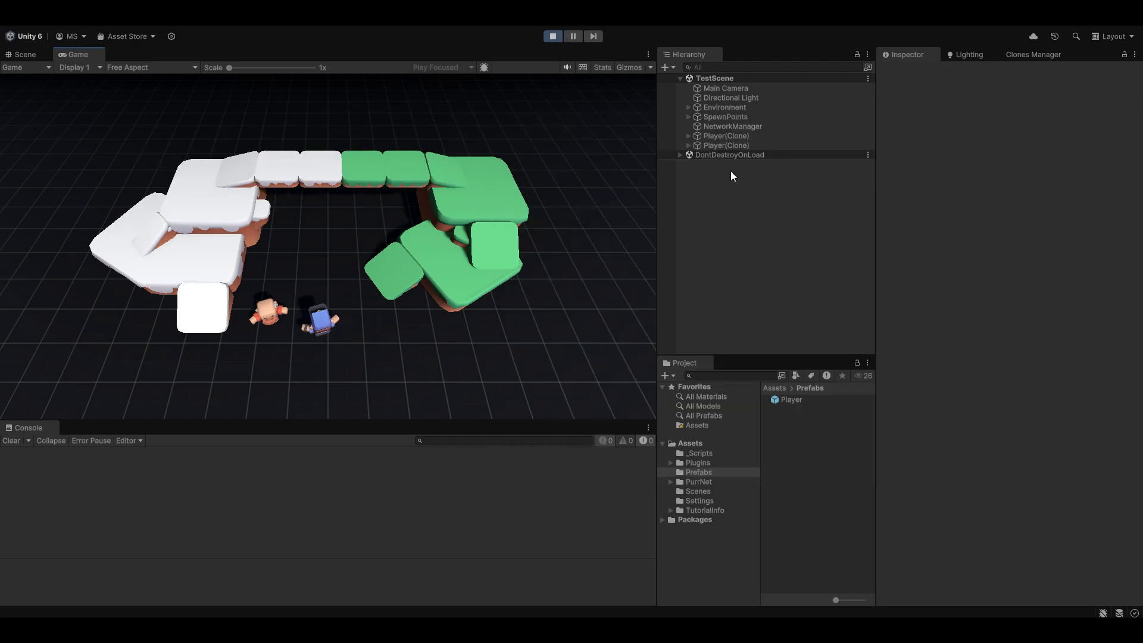
click(748, 139)
scroll(994, 275, down, 10)
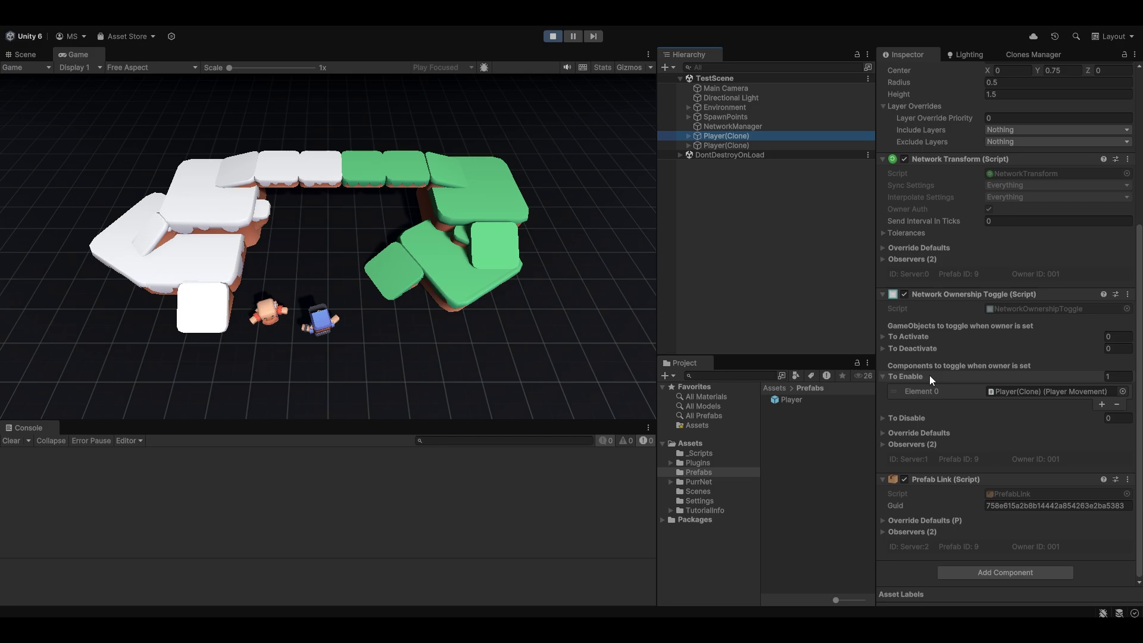
scroll(964, 305, up, 8)
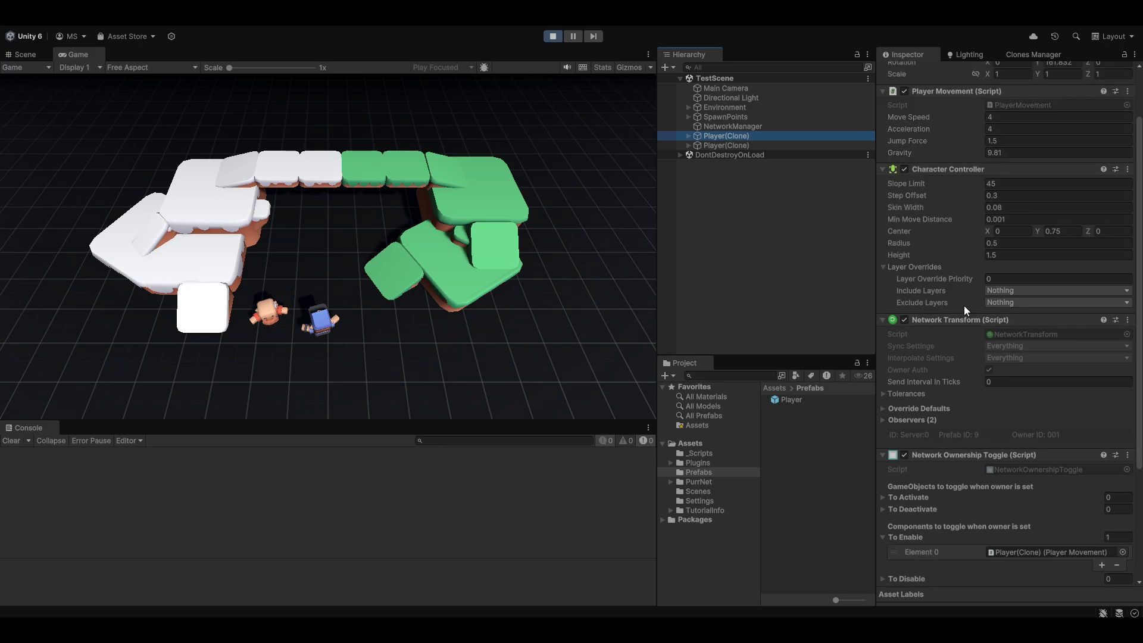
click(766, 187)
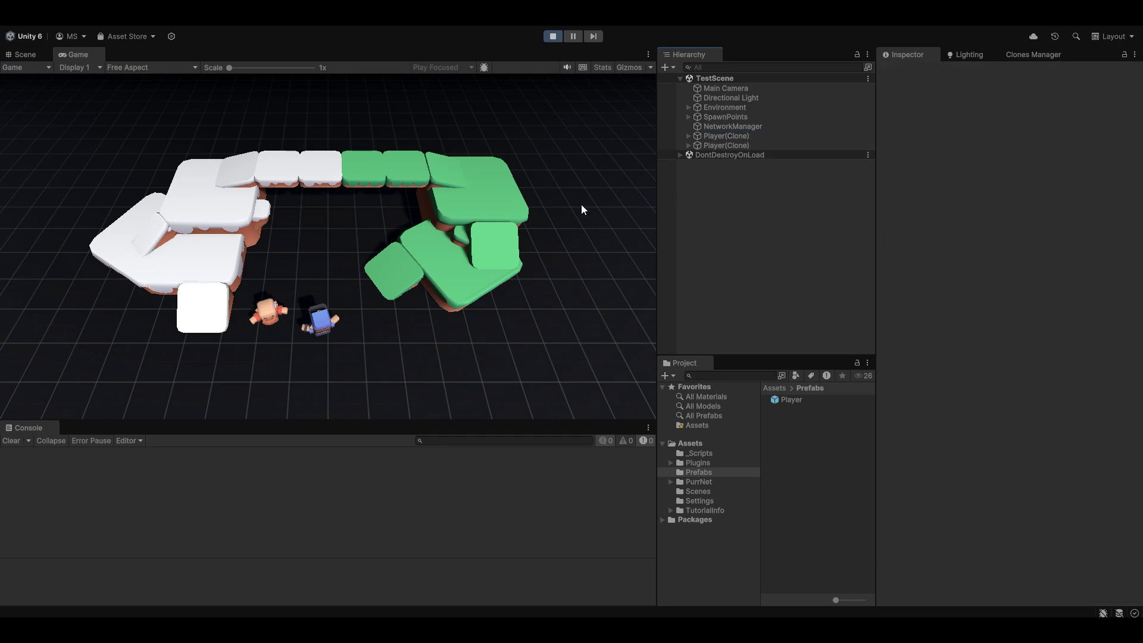